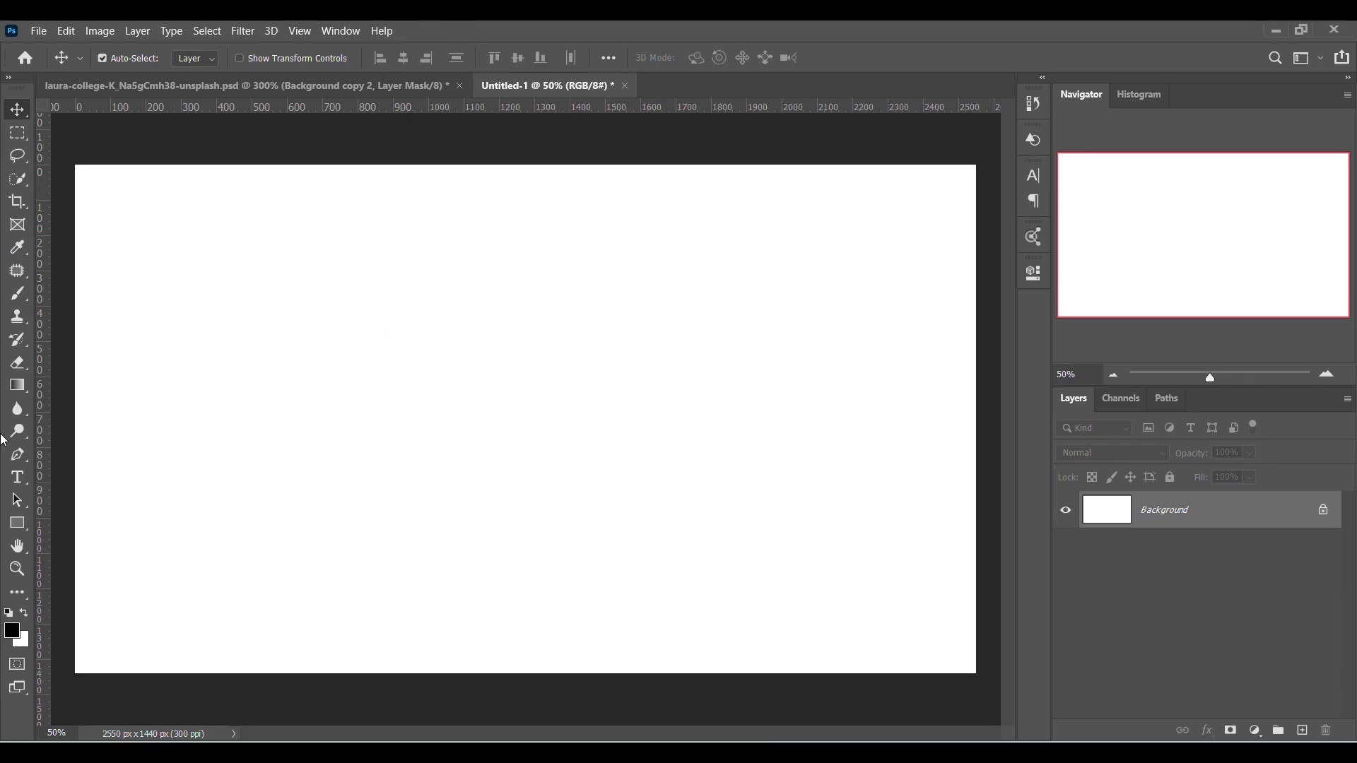
Add a black Impact 'G' text layer and start enlarging it to about 283%
{"action": "left_click", "coordinate": [21, 478]}
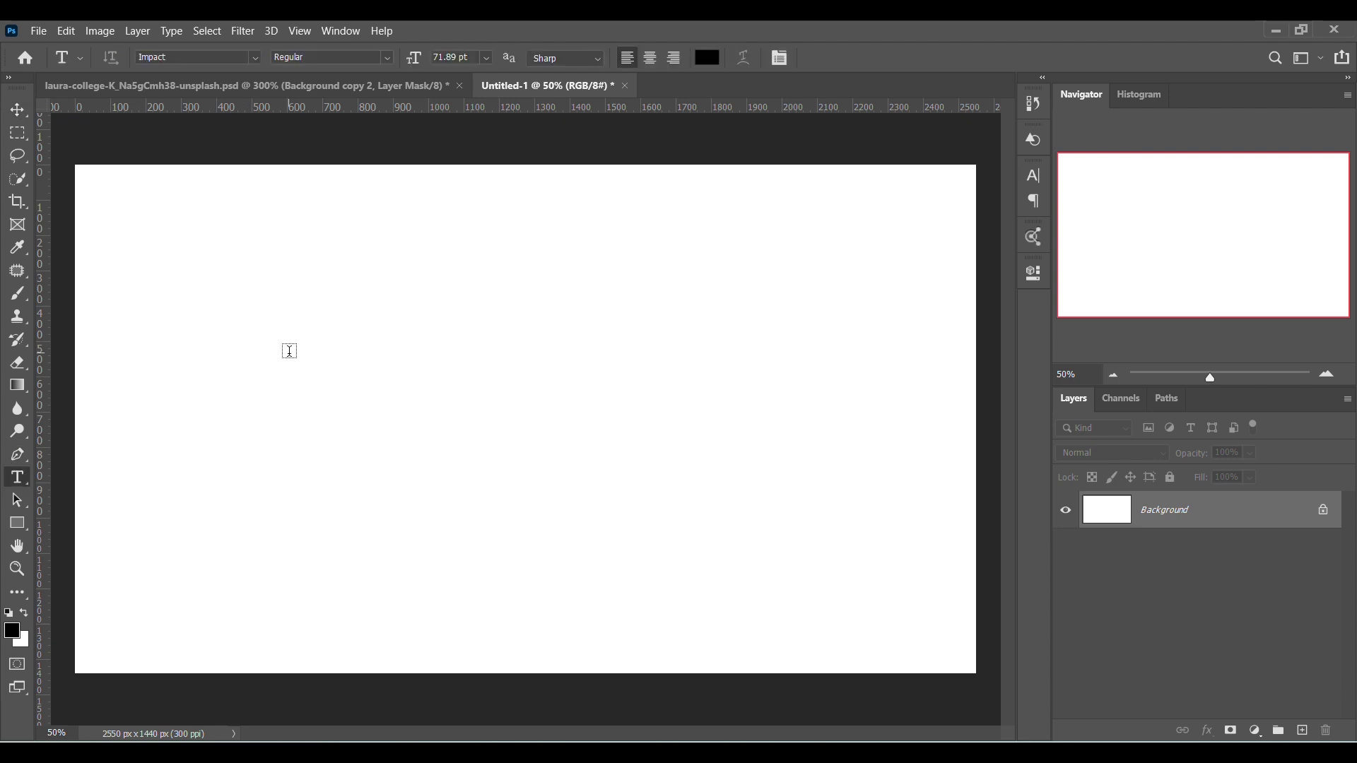
{"action": "left_click", "coordinate": [290, 351]}
{"action": "type", "text": "G"}
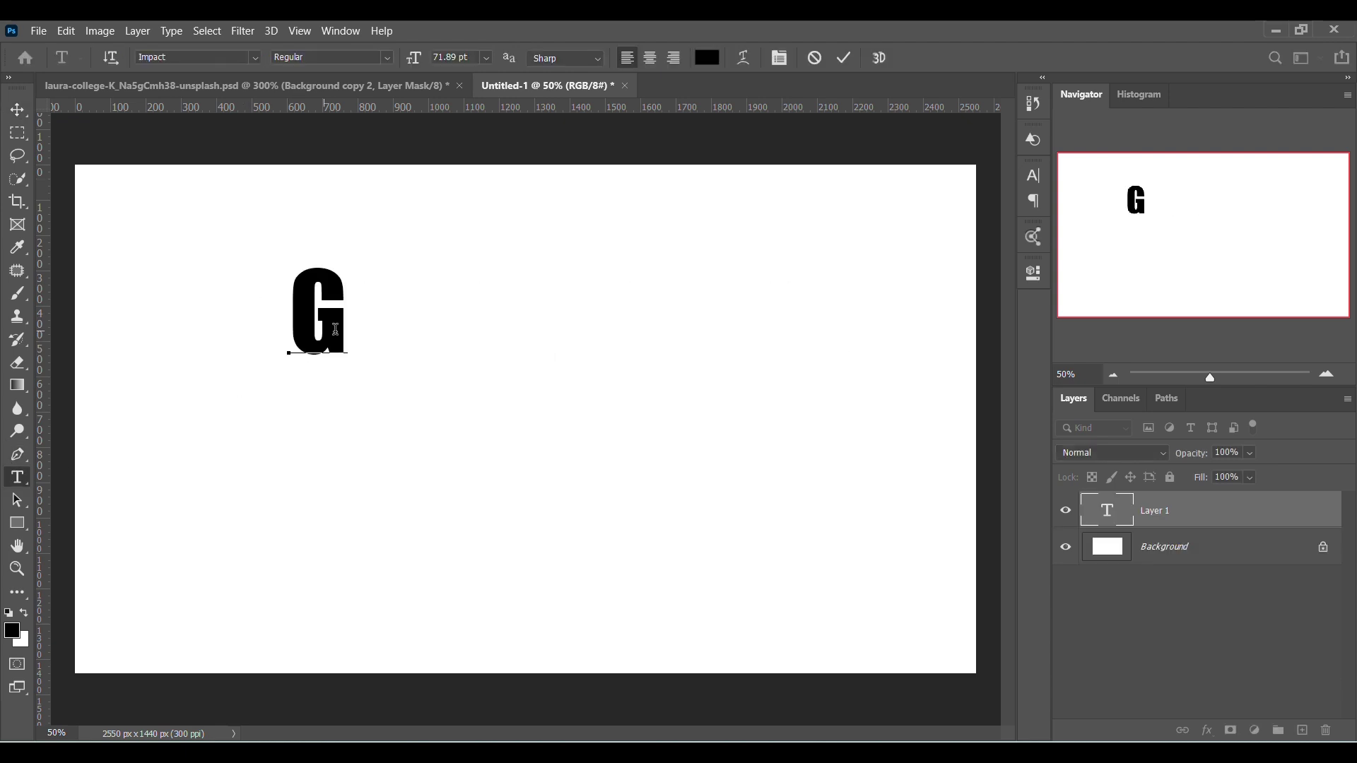
{"action": "key", "text": "ctrl+a"}
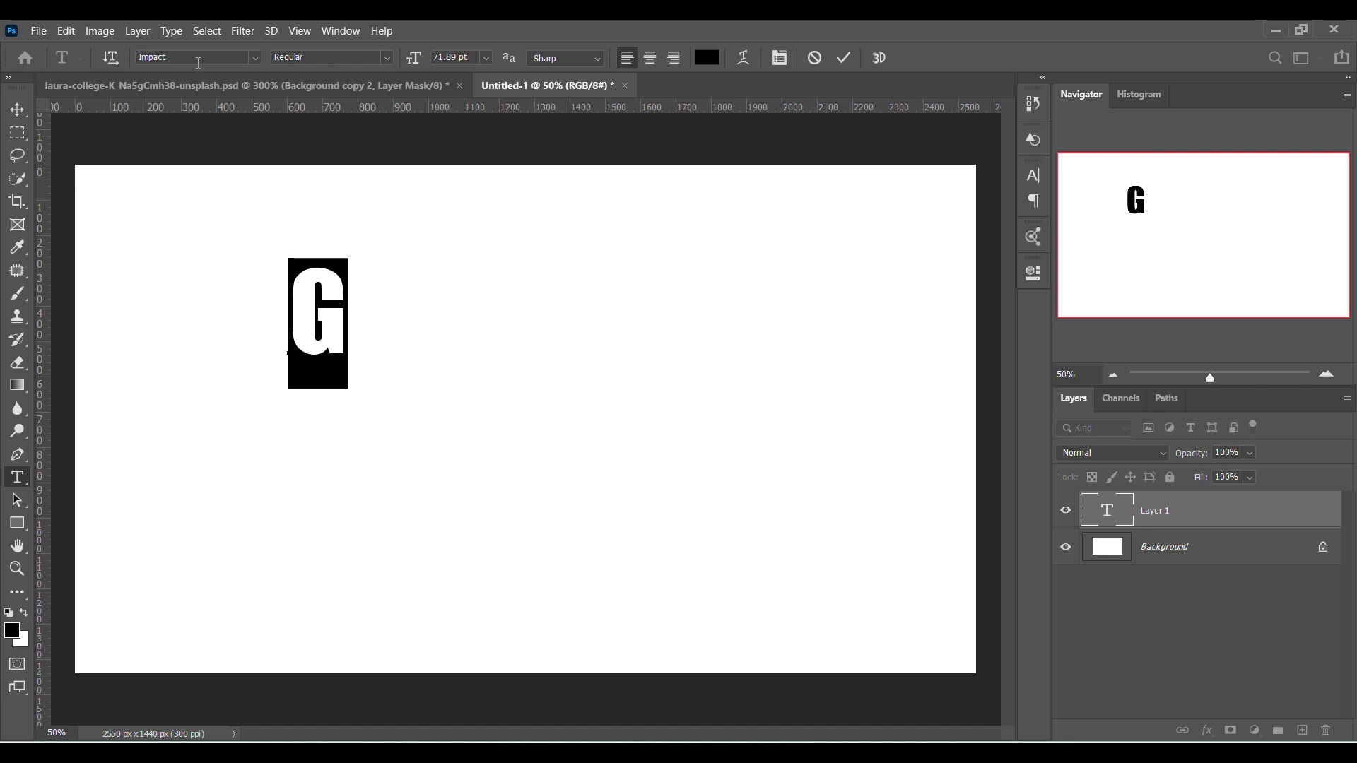
{"action": "key", "text": "ctrl+Return"}
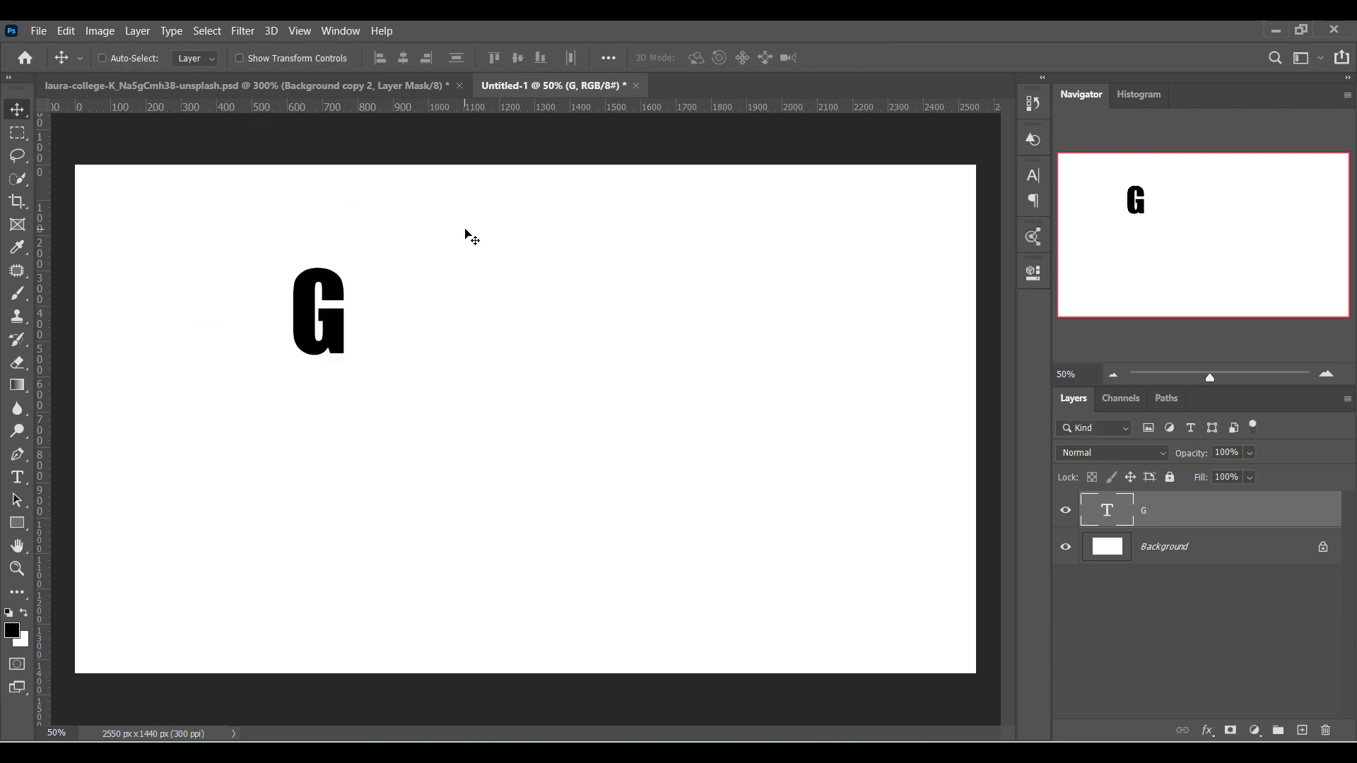
{"action": "key", "text": "ctrl+t"}
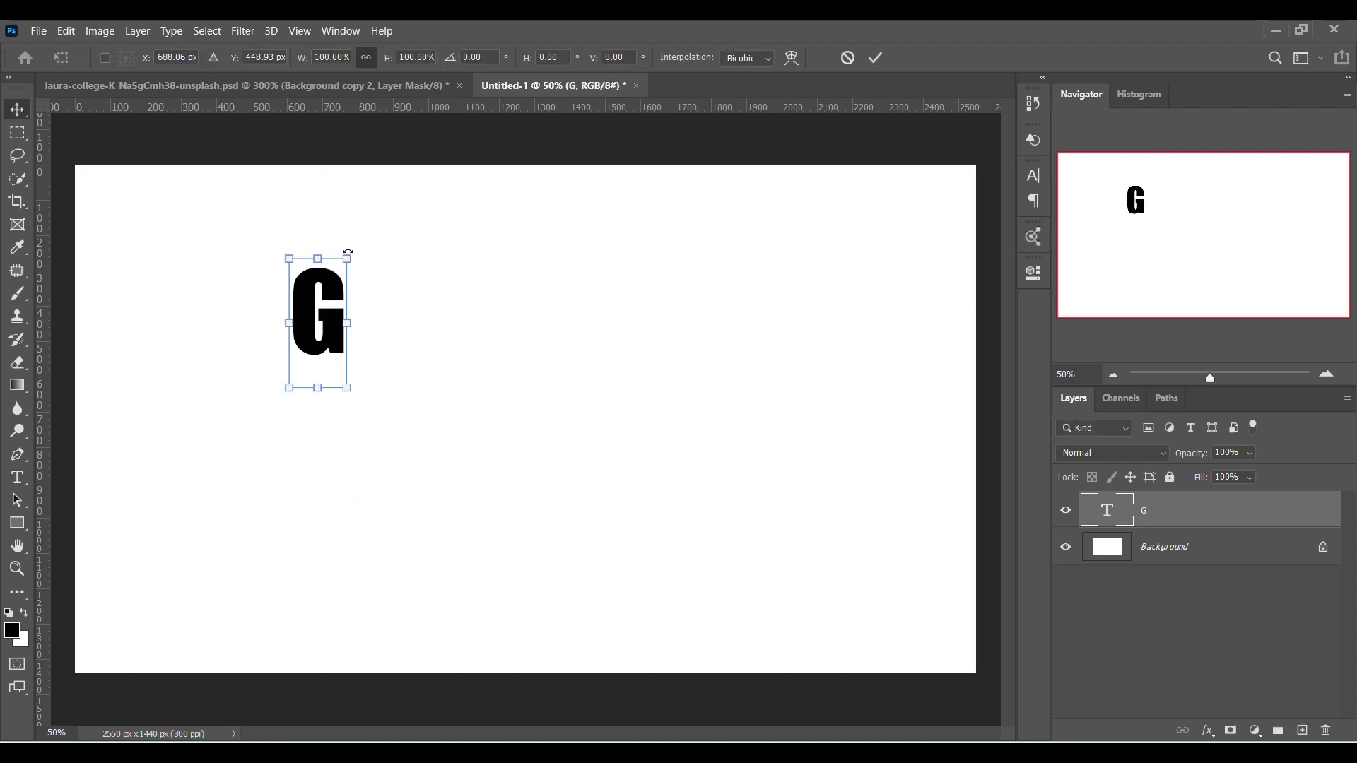
{"action": "left_click_drag", "start_coordinate": [347, 389], "coordinate": [684, 572]}
Scale the G to about 460%, apply it, and move it to the canvas centre
{"action": "left_click_drag", "start_coordinate": [475, 463], "coordinate": [541, 438]}
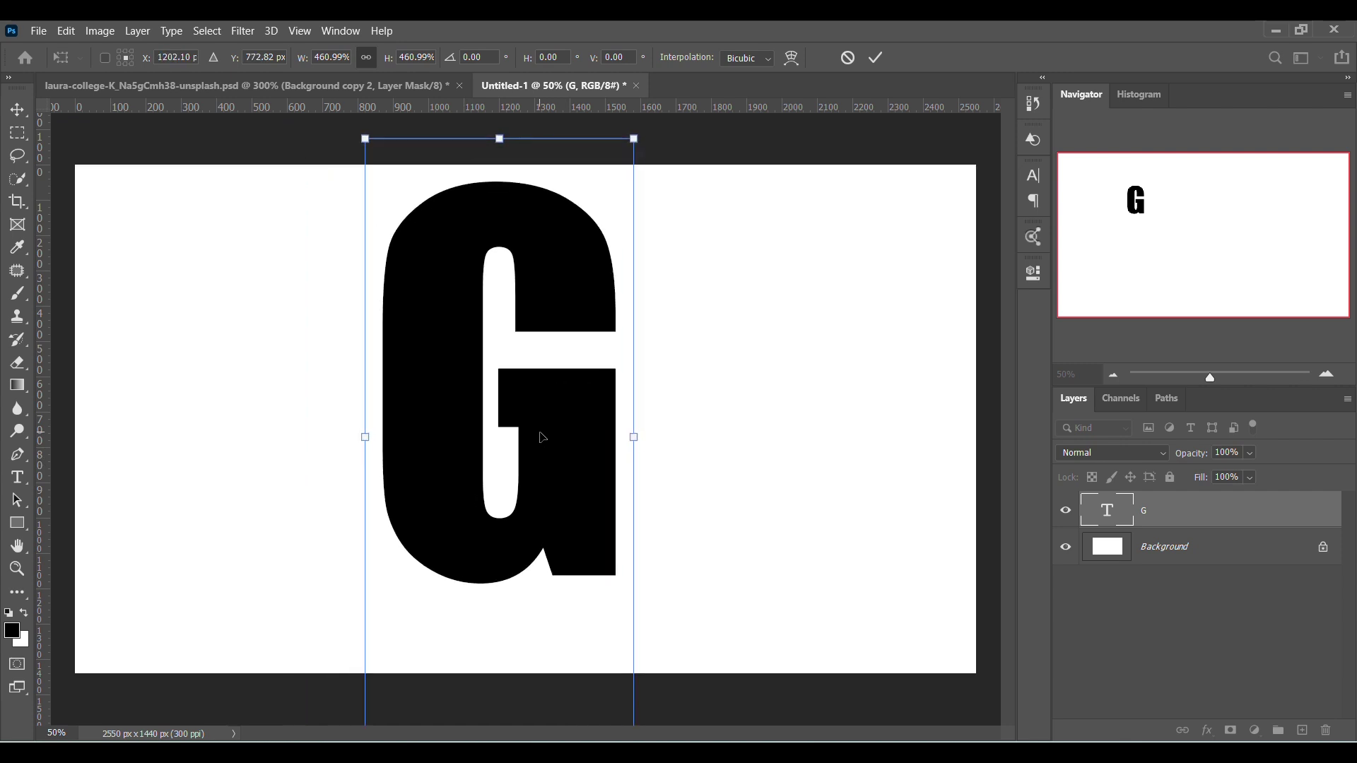
{"action": "key", "text": "Return"}
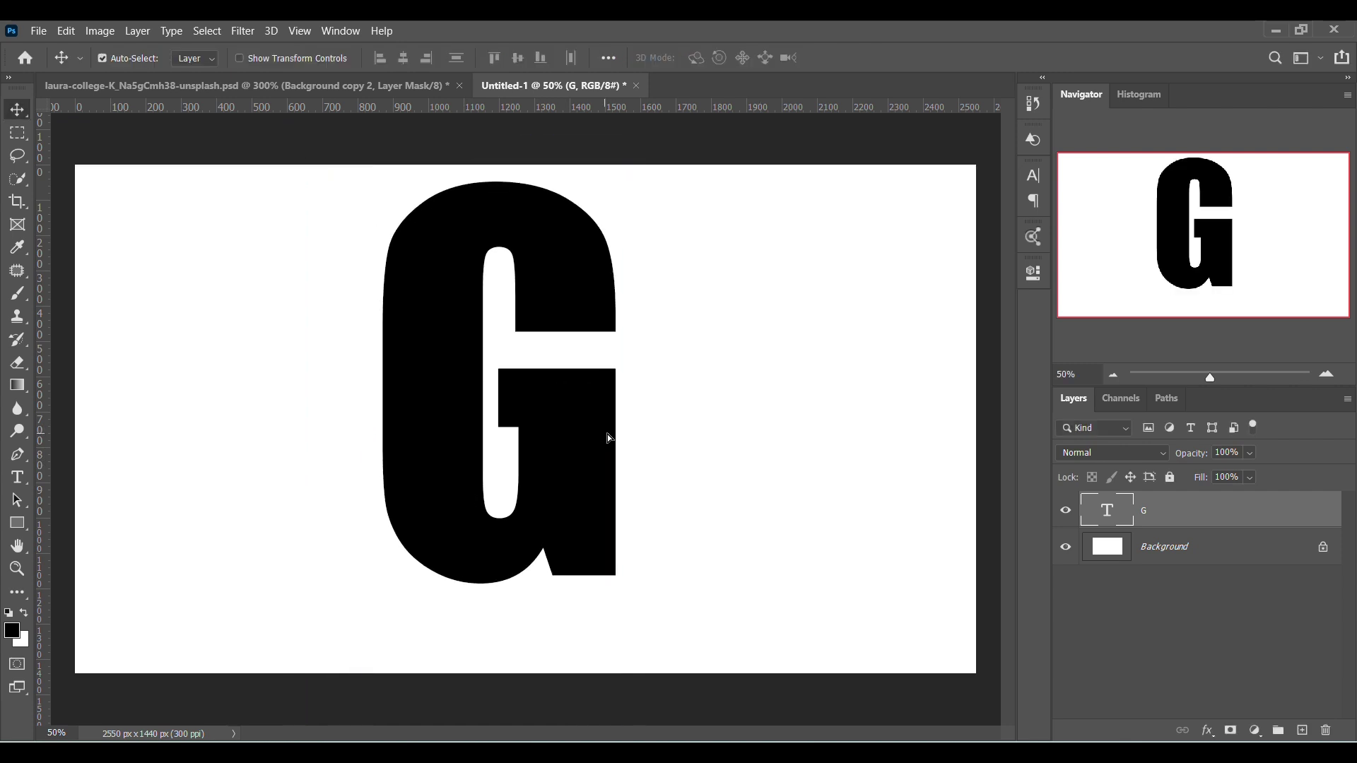
{"action": "left_click_drag", "start_coordinate": [609, 440], "coordinate": [639, 430]}
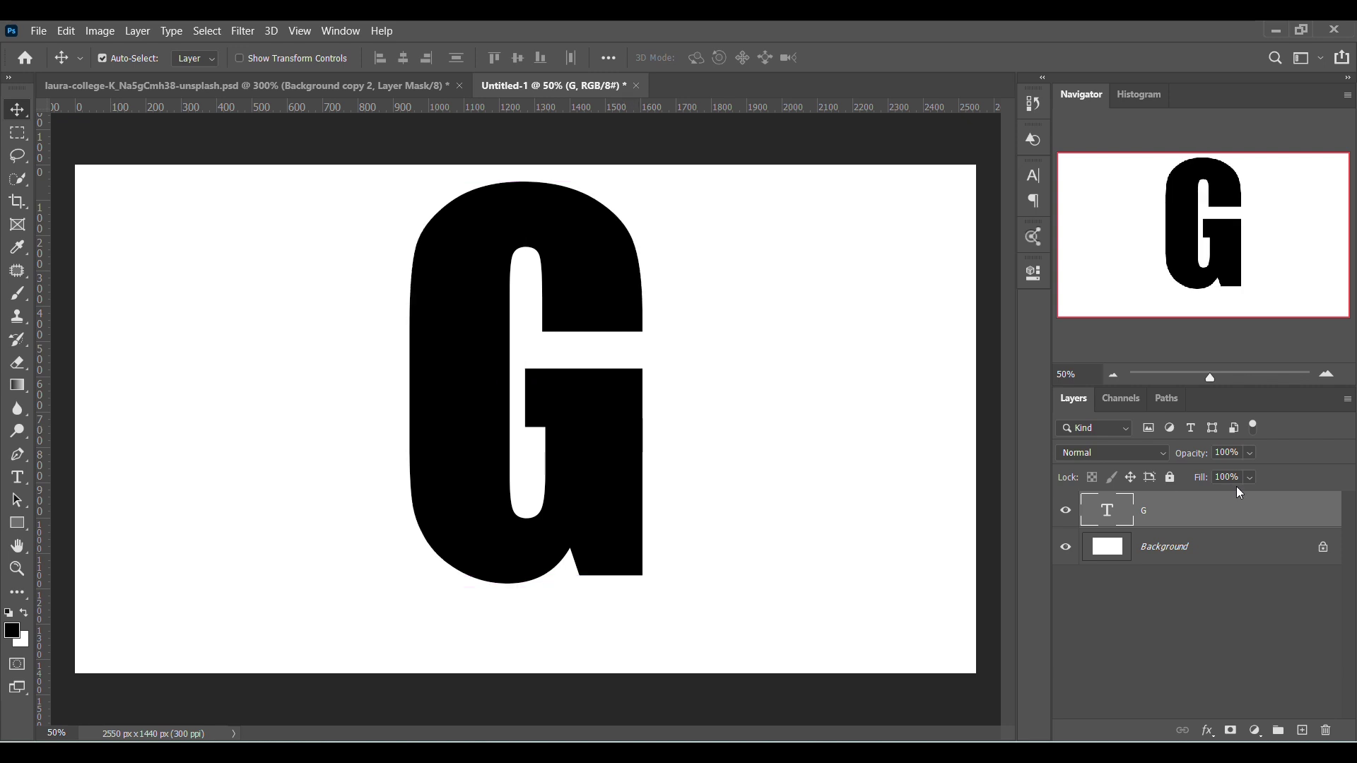
Duplicate the G text layer and select the lower G layer
{"action": "key", "text": "ctrl+j"}
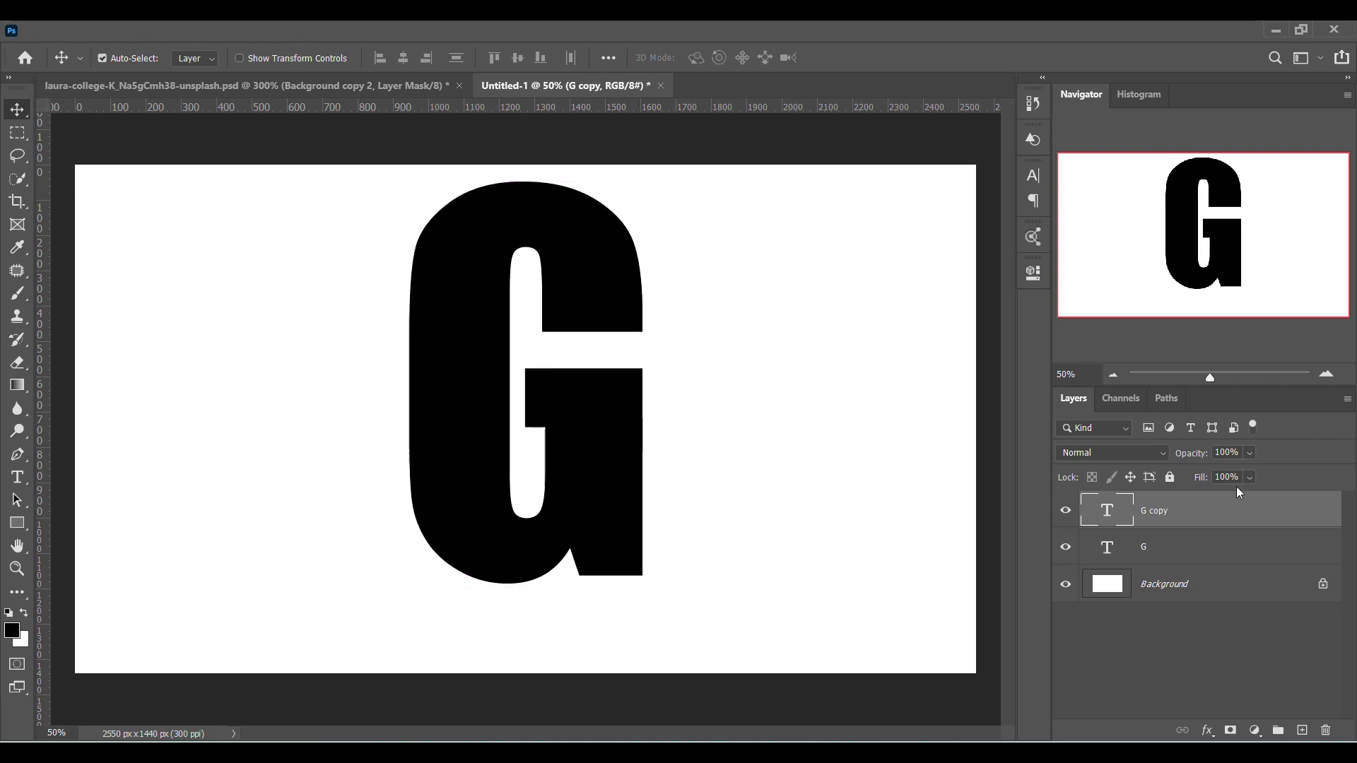
{"action": "double_click", "coordinate": [1107, 498]}
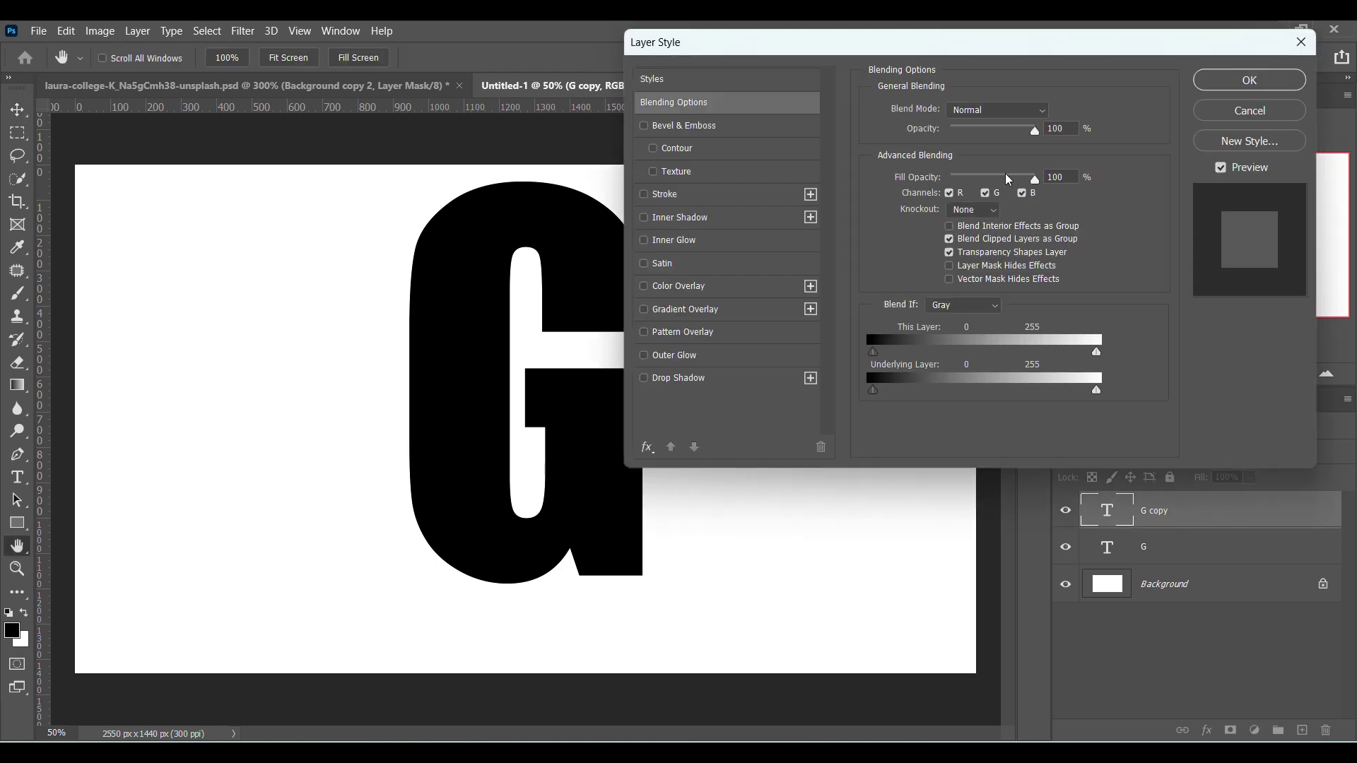
{"action": "left_click", "coordinate": [1301, 42]}
{"action": "left_click", "coordinate": [1193, 563]}
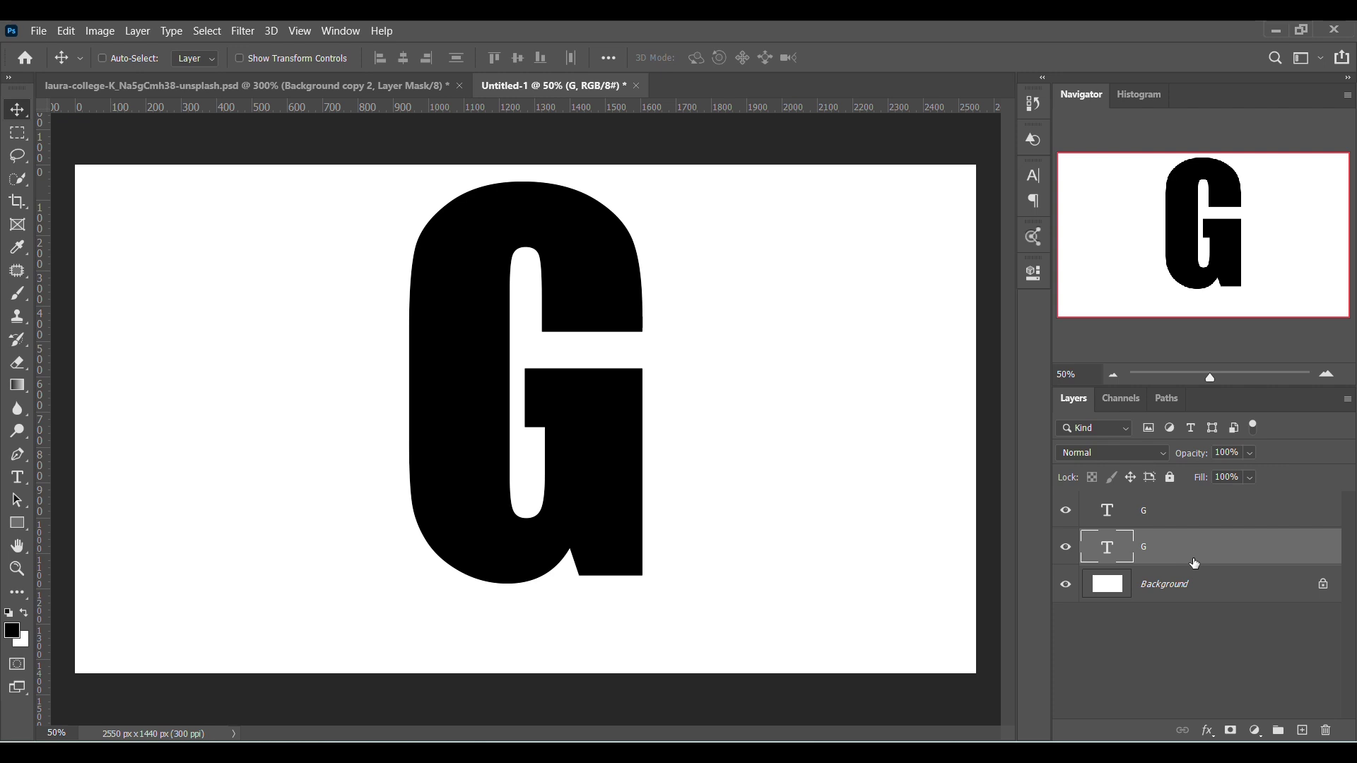
Stack 43 rightward-offset G copies with Alt+Right Arrow to build a thick extruded edge
{"action": "key", "text": "alt+Right"}
{"action": "key", "text": "alt+Right"}
{"action": "key", "text": "alt+Right"}
{"action": "key", "text": "alt+Right"}
{"action": "key", "text": "alt+Right"}
{"action": "key", "text": "alt+Right"}
{"action": "key", "text": "alt+Right"}
{"action": "key", "text": "alt+Right"}
{"action": "key", "text": "alt+Right"}
{"action": "key", "text": "alt+Right"}
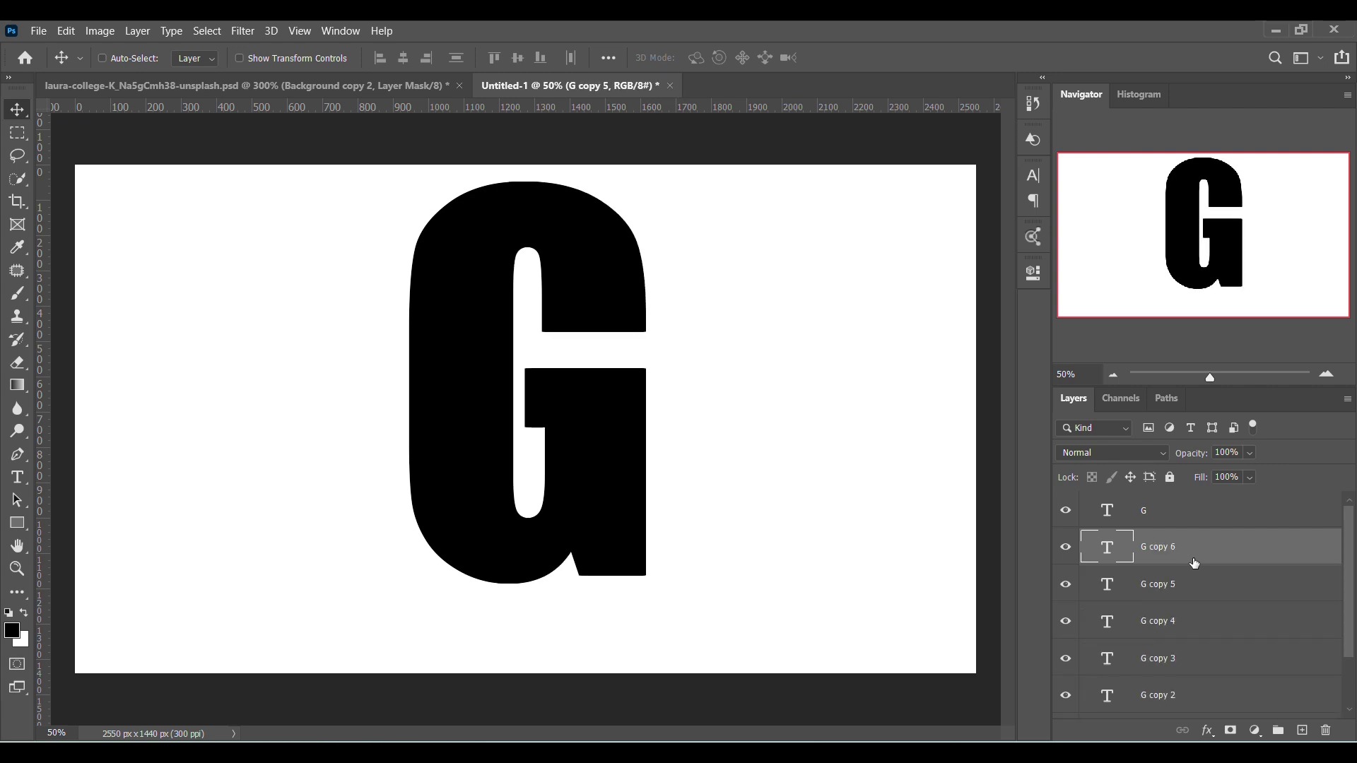
{"action": "key", "text": "alt+Right"}
{"action": "key", "text": "alt+Right"}
{"action": "key", "text": "alt+Right"}
{"action": "key", "text": "alt+Right"}
{"action": "key", "text": "alt+Right"}
{"action": "key", "text": "alt+Right"}
{"action": "key", "text": "alt+Right"}
{"action": "key", "text": "alt+Right"}
{"action": "key", "text": "alt+Right"}
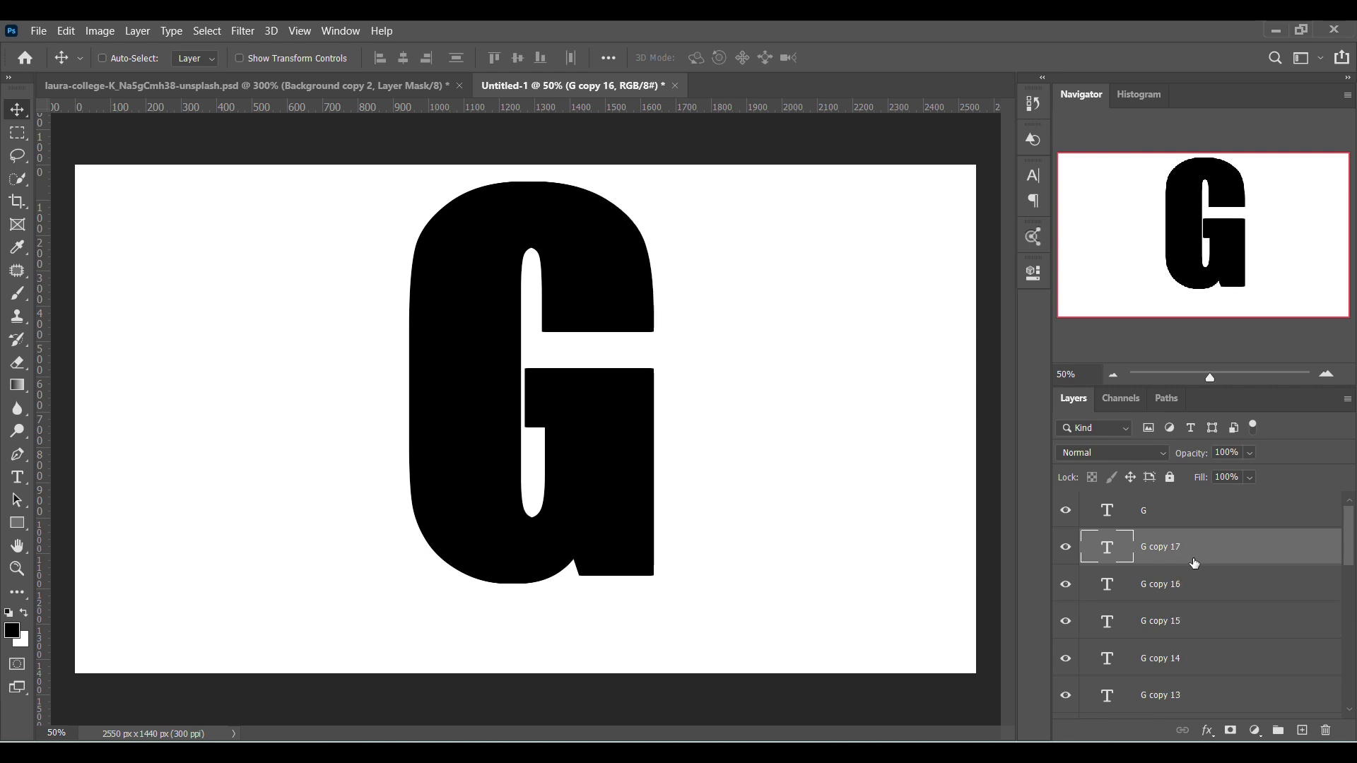
{"action": "key", "text": "alt+Right"}
{"action": "key", "text": "alt+Right"}
{"action": "key", "text": "alt+Right"}
{"action": "key", "text": "alt+Right"}
{"action": "key", "text": "alt+Right"}
{"action": "key", "text": "alt+Right"}
{"action": "key", "text": "alt+Right"}
{"action": "key", "text": "alt+Right"}
{"action": "key", "text": "alt+Right"}
{"action": "key", "text": "alt+Right"}
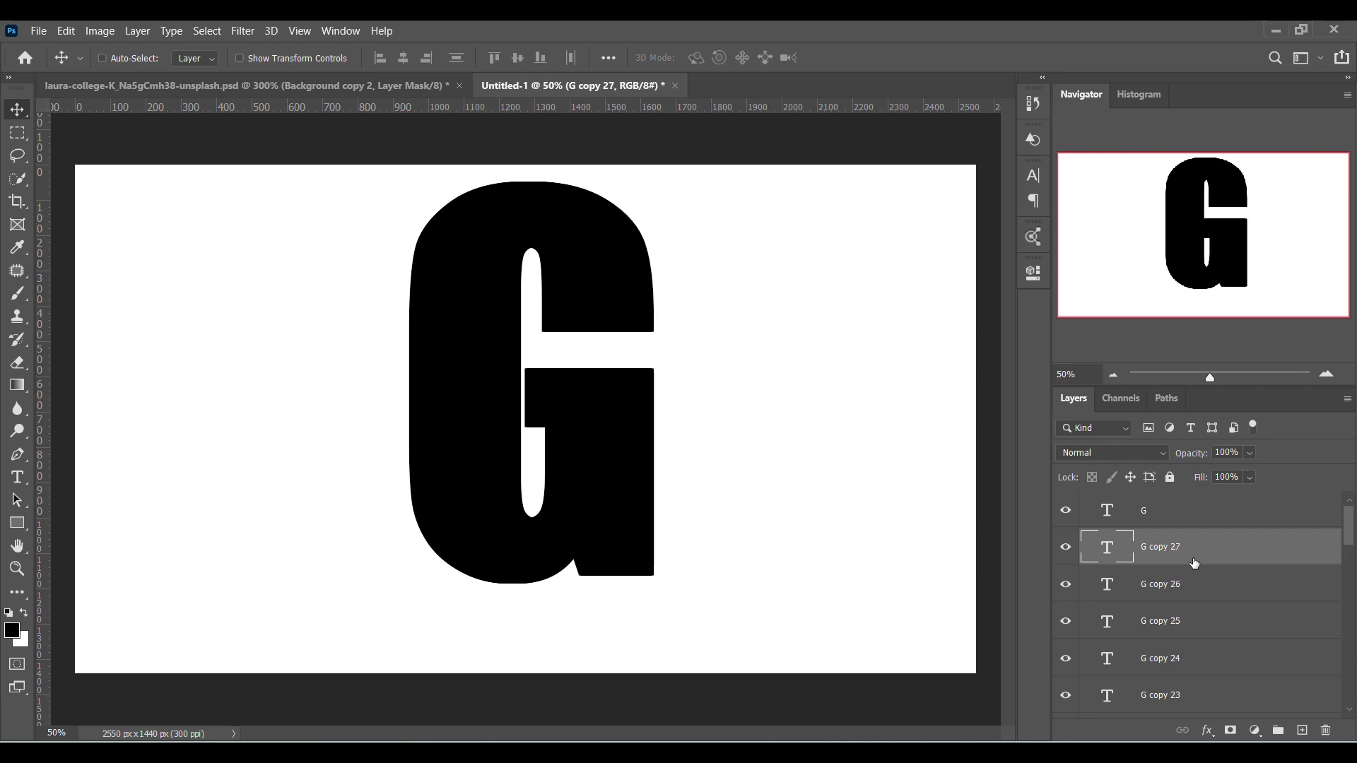
{"action": "key", "text": "alt+Right"}
{"action": "key", "text": "alt+Right"}
{"action": "key", "text": "alt+Right"}
{"action": "key", "text": "alt+Right"}
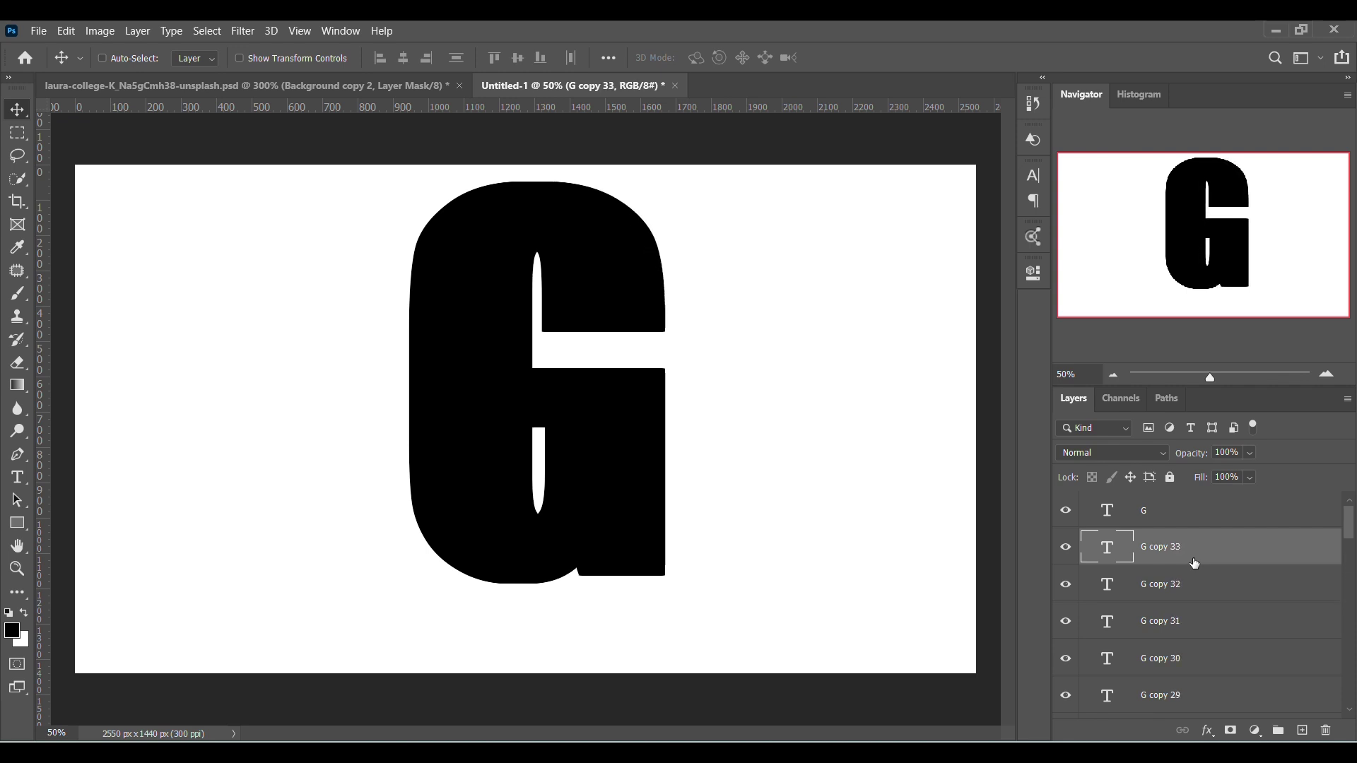
{"action": "key", "text": "alt+Right"}
{"action": "key", "text": "alt+Right"}
{"action": "key", "text": "alt+Right"}
{"action": "key", "text": "alt+Right"}
{"action": "key", "text": "alt+Right"}
{"action": "key", "text": "alt+Right"}
{"action": "key", "text": "alt+Right"}
{"action": "key", "text": "alt+Right"}
{"action": "key", "text": "alt+Right"}
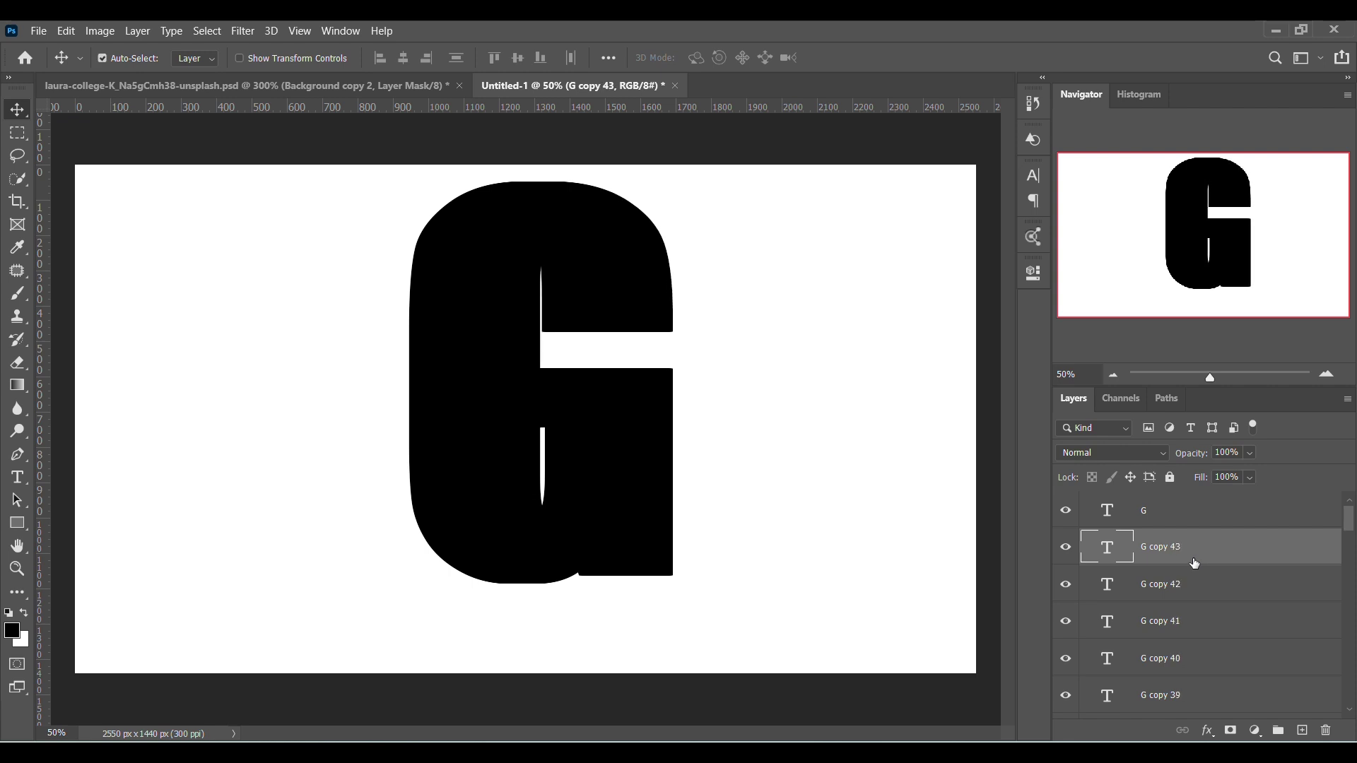
Select every G extrusion copy down to the original G and convert them into one smart object
{"action": "scroll", "coordinate": [1230, 594], "scroll_direction": "down", "scroll_amount": 15}
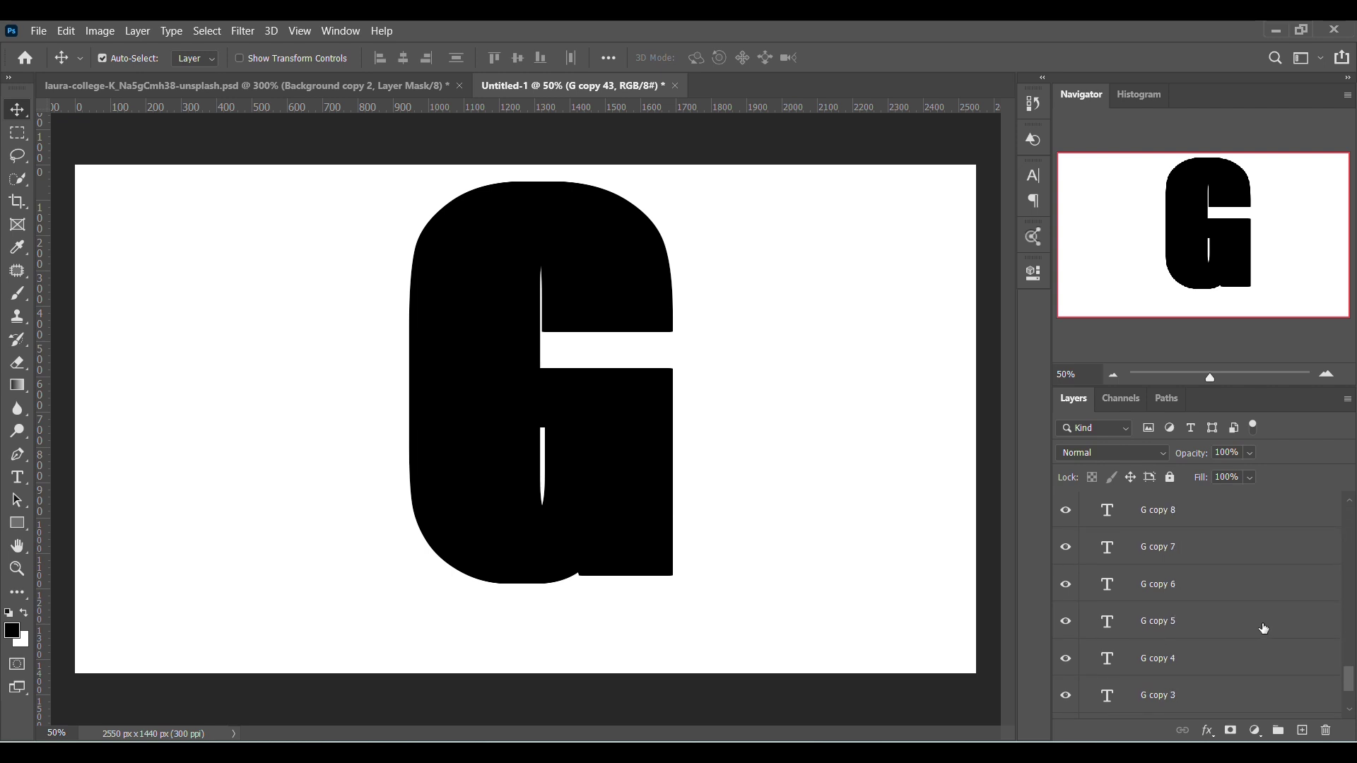
{"action": "scroll", "coordinate": [1264, 628], "scroll_direction": "down", "scroll_amount": 2}
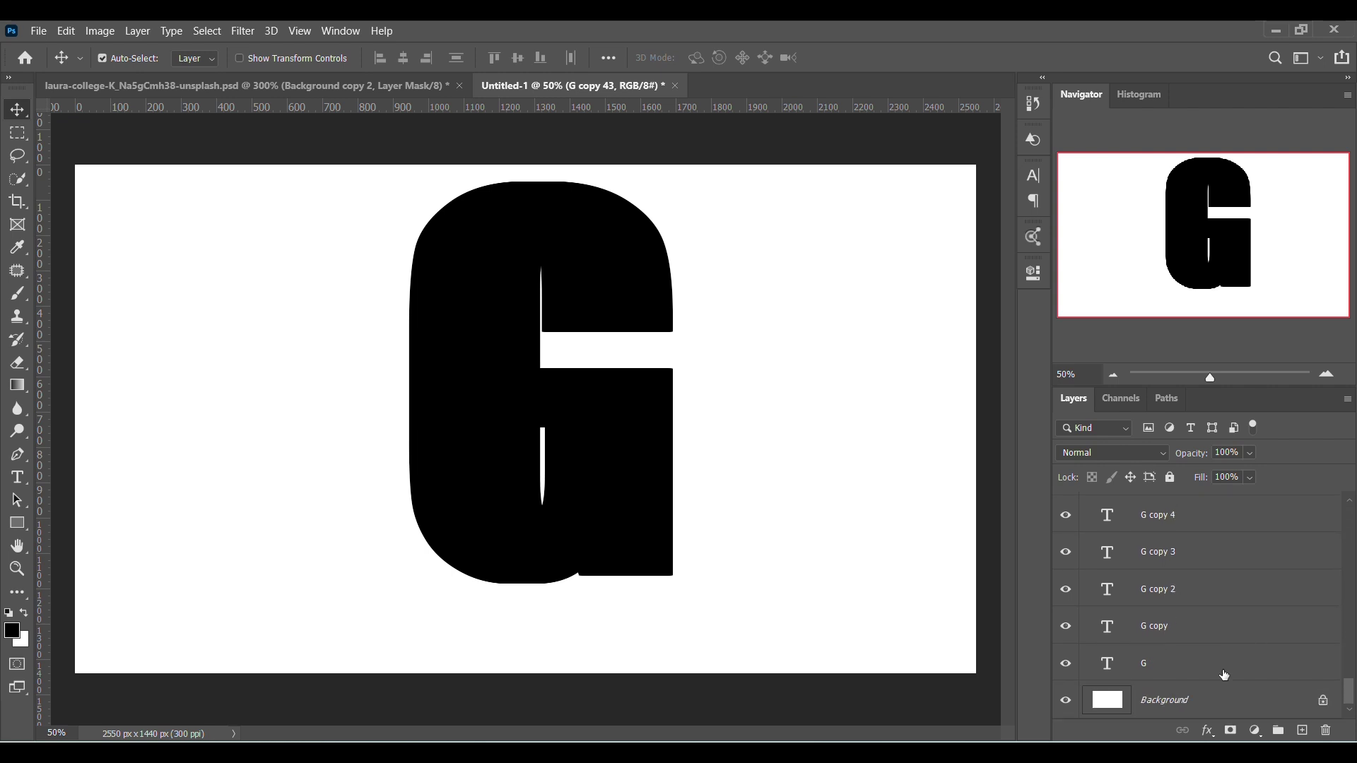
{"action": "left_click", "coordinate": [1224, 675], "text": "shift"}
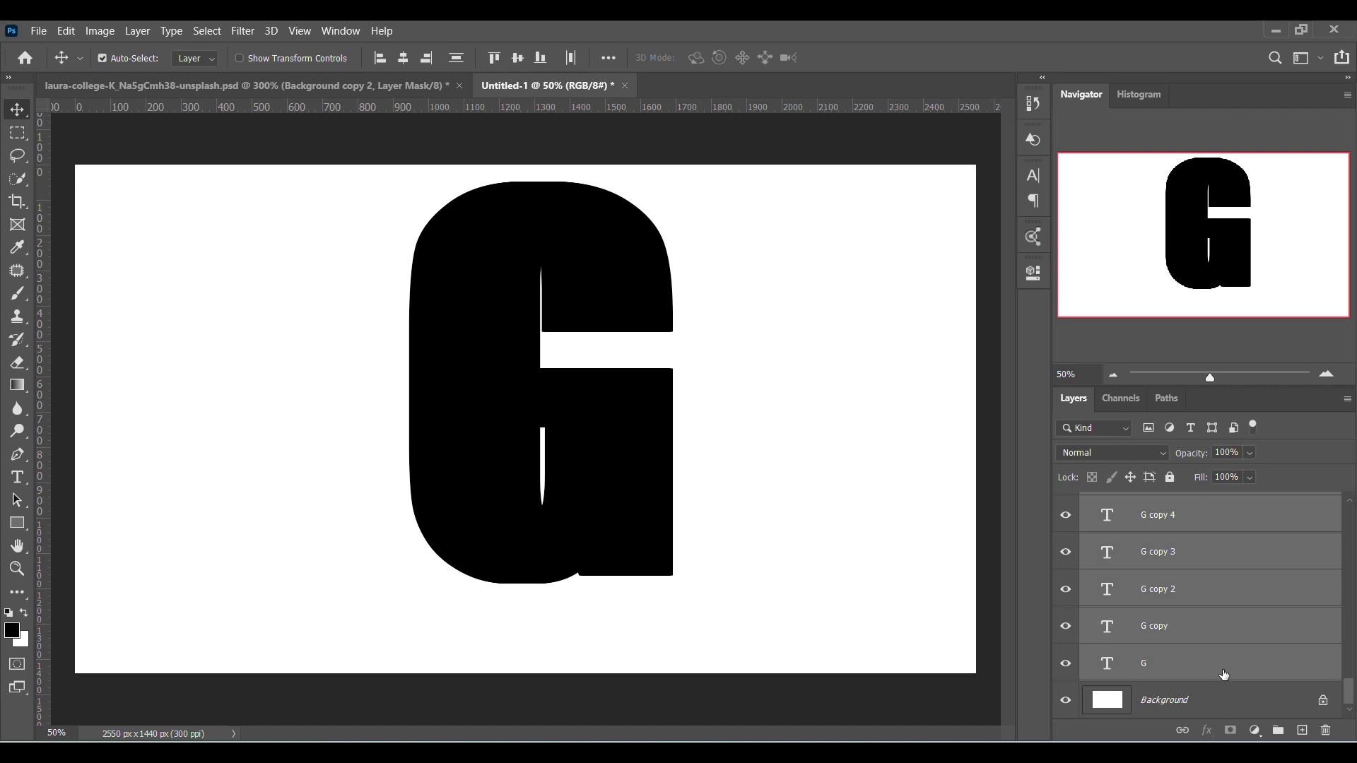
{"action": "right_click", "coordinate": [1225, 675]}
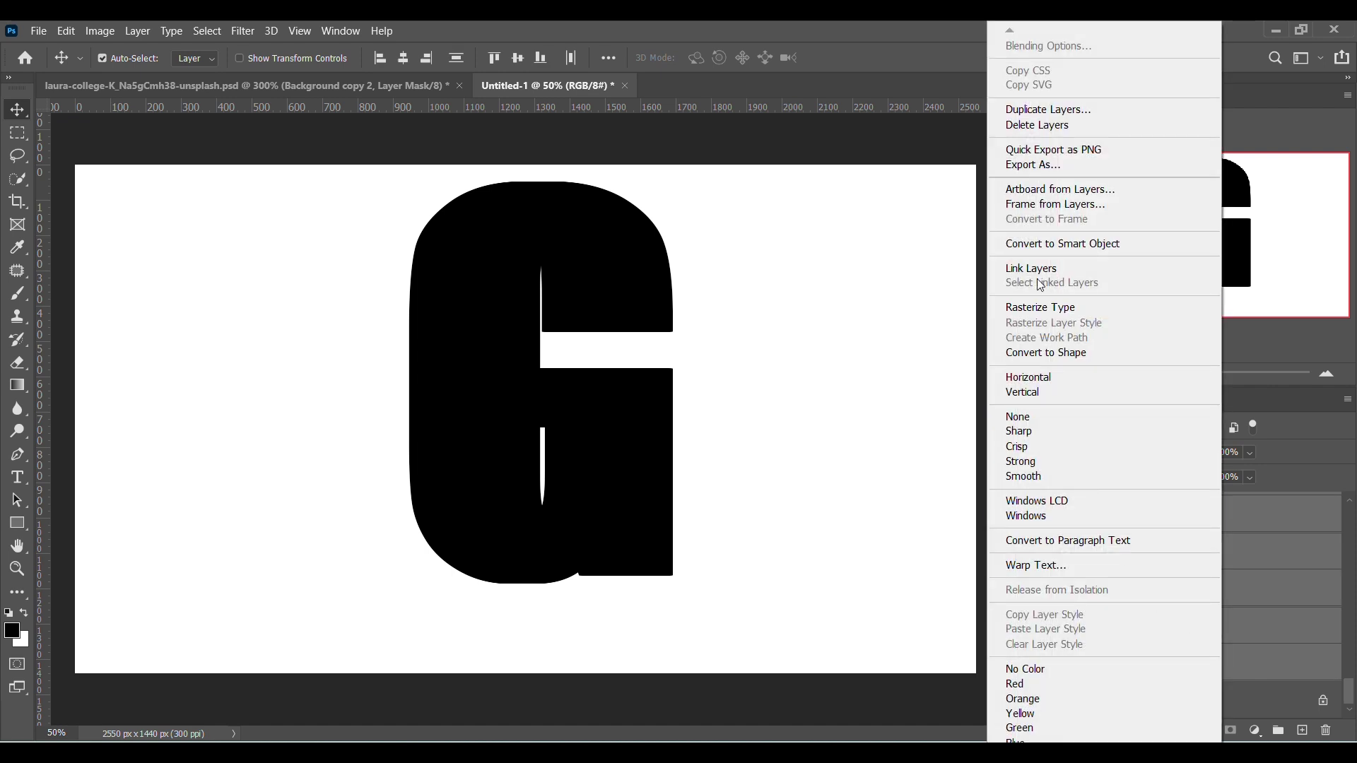
{"action": "left_click", "coordinate": [1018, 245]}
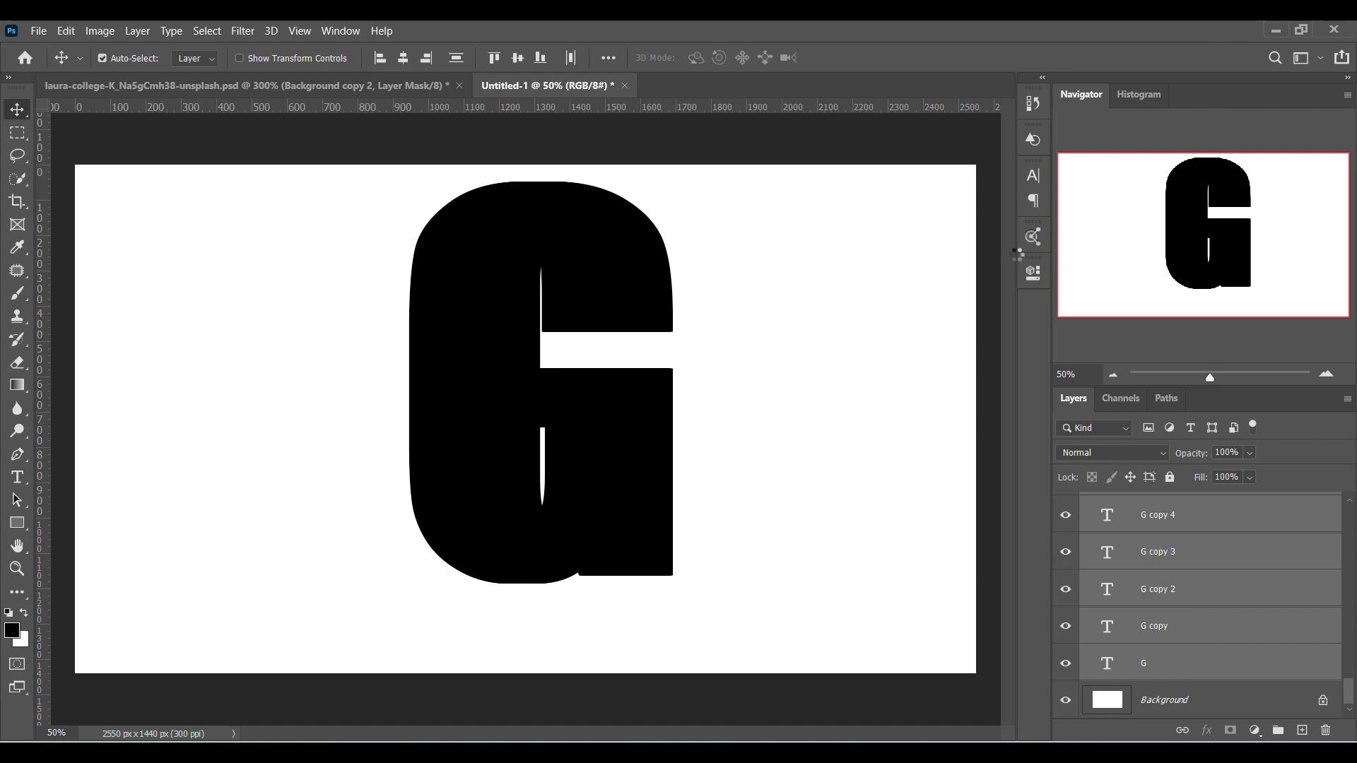
Bring the deer photo layers, with the forest background visible, into the G document
{"action": "key", "text": "ctrl+Tab"}
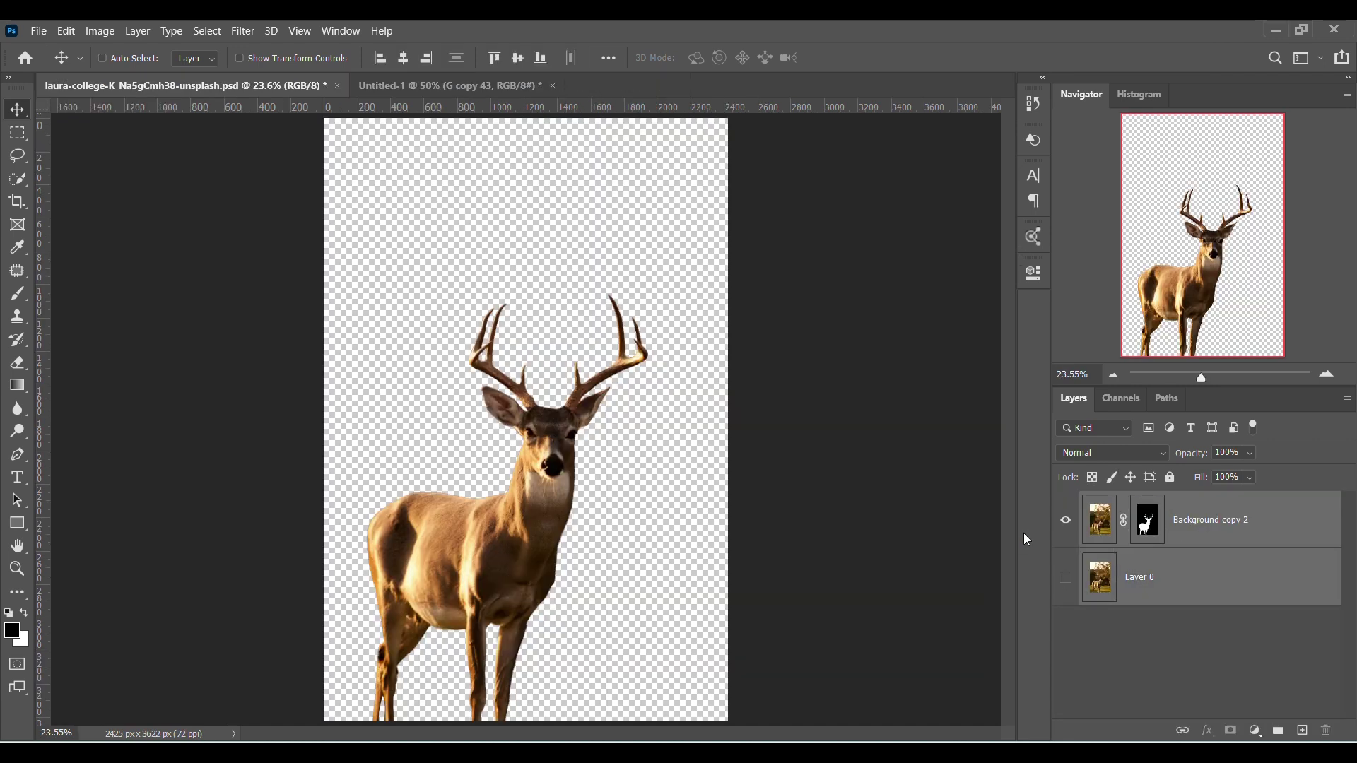
{"action": "left_click", "coordinate": [1066, 579]}
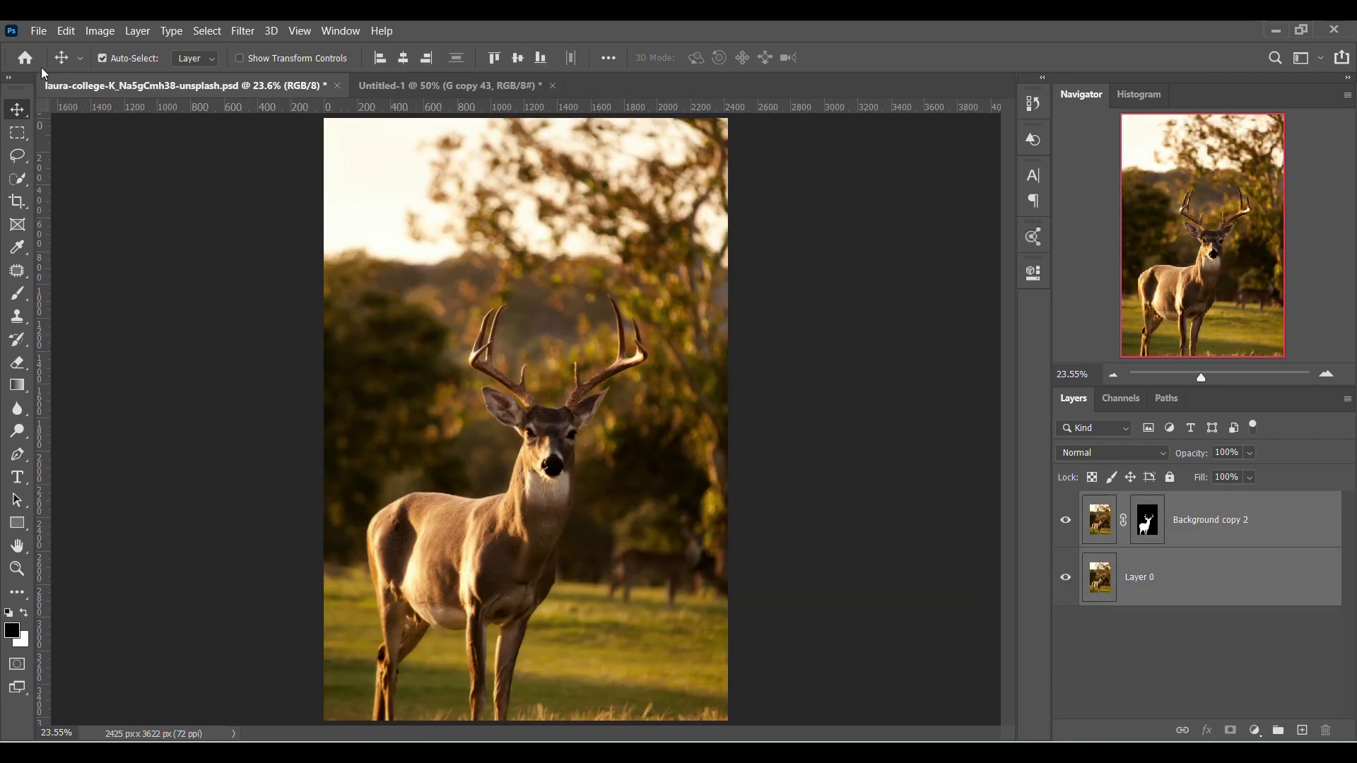
{"action": "left_click_drag", "start_coordinate": [603, 426], "coordinate": [629, 422]}
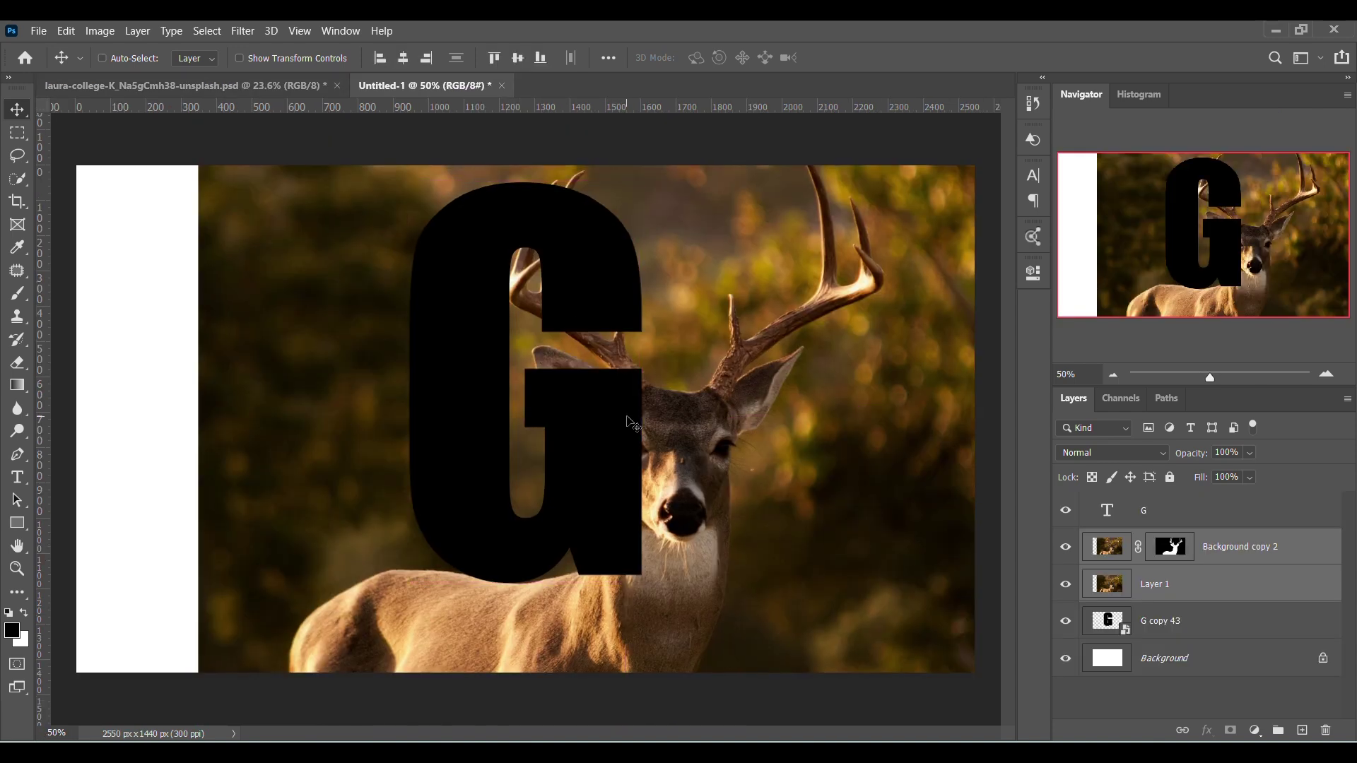
{"action": "key", "text": "ctrl+minus"}
{"action": "key", "text": "ctrl+minus"}
{"action": "key", "text": "ctrl+minus"}
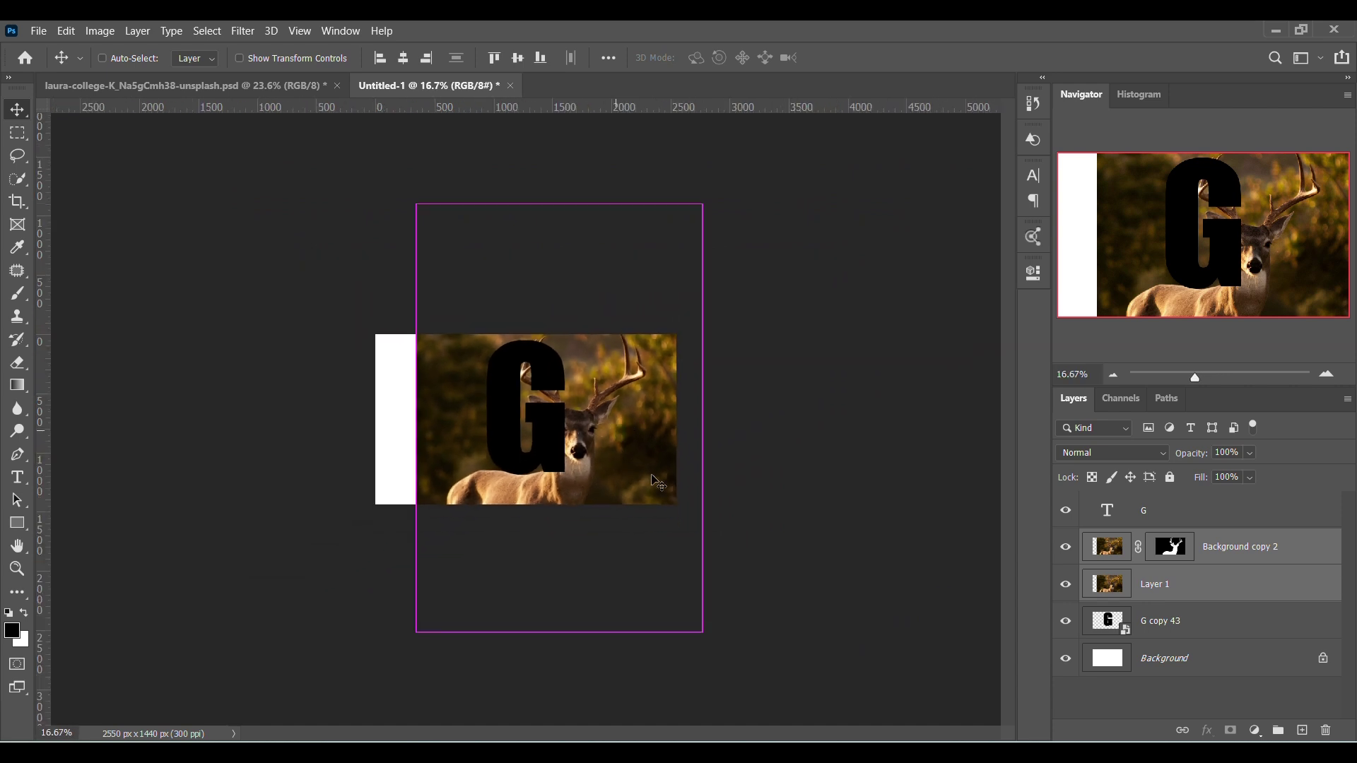
Flip the deer photo horizontally, scale it to about 57% and position it over the G
{"action": "key", "text": "ctrl+t"}
{"action": "left_click_drag", "start_coordinate": [706, 625], "coordinate": [586, 498]}
{"action": "left_click_drag", "start_coordinate": [523, 424], "coordinate": [539, 451]}
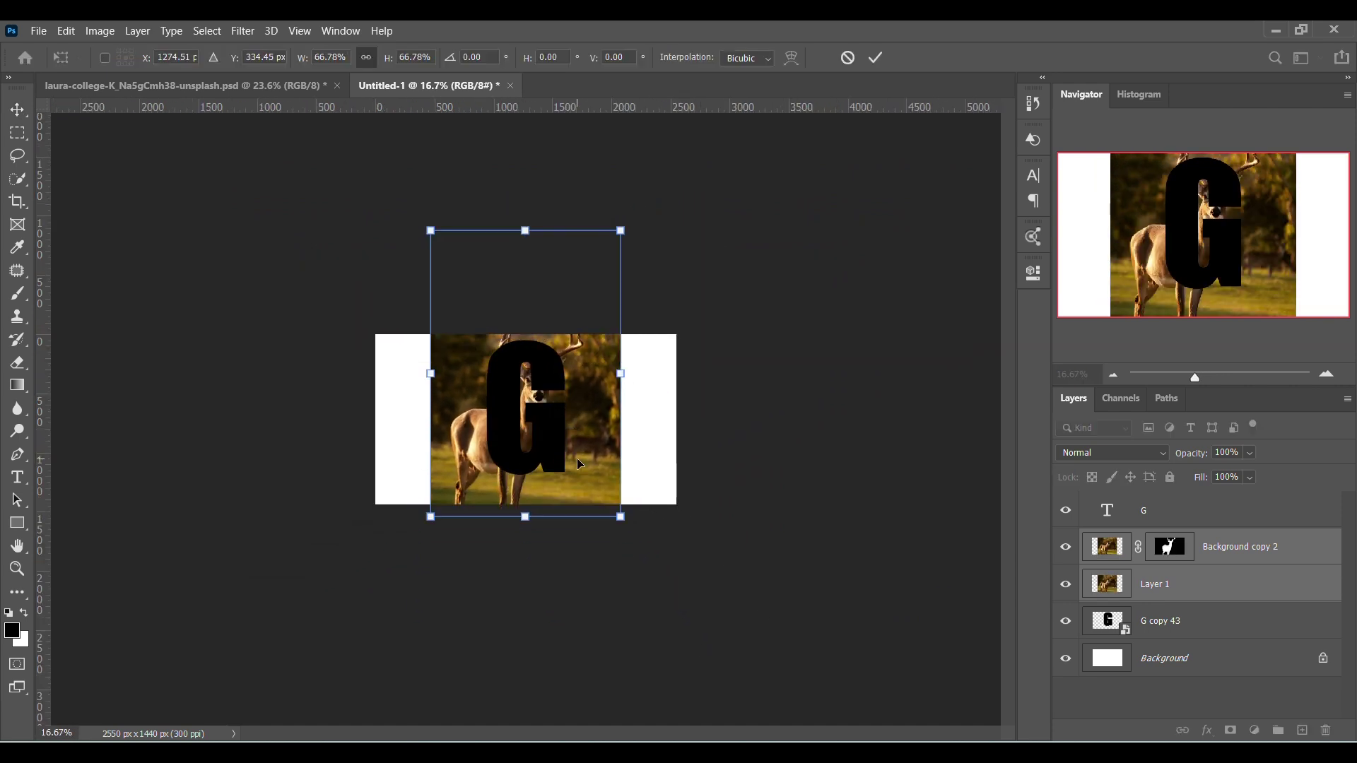
{"action": "right_click", "coordinate": [577, 138]}
{"action": "left_click", "coordinate": [602, 439]}
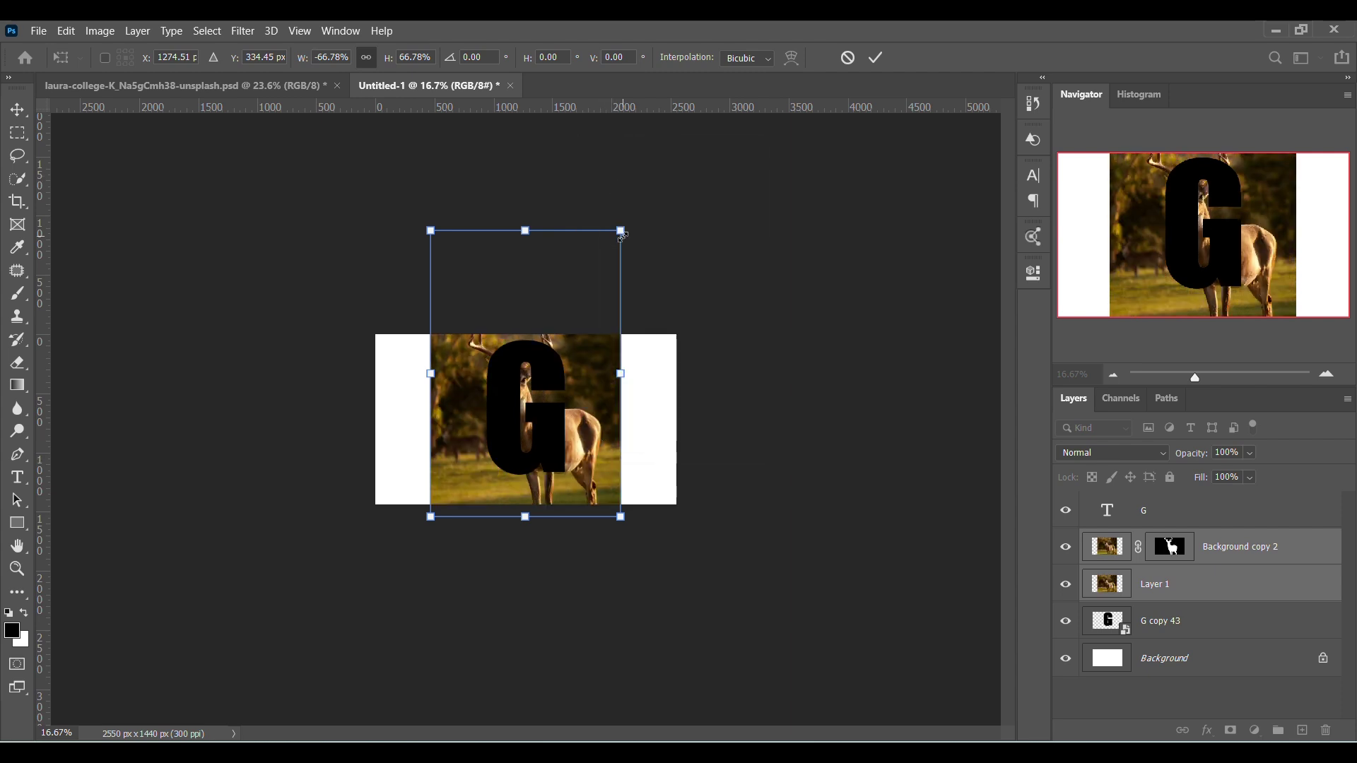
{"action": "left_click_drag", "start_coordinate": [621, 233], "coordinate": [594, 273]}
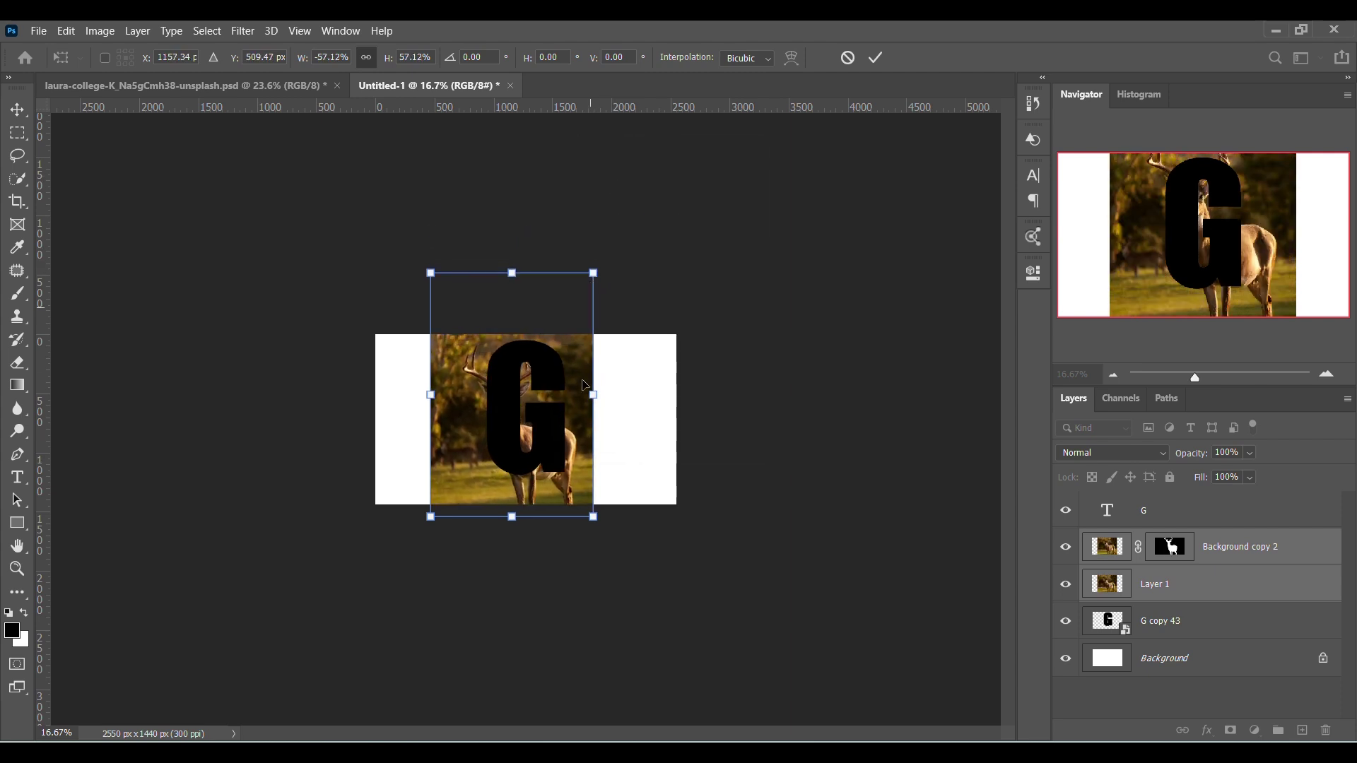
{"action": "left_click_drag", "start_coordinate": [555, 463], "coordinate": [532, 439]}
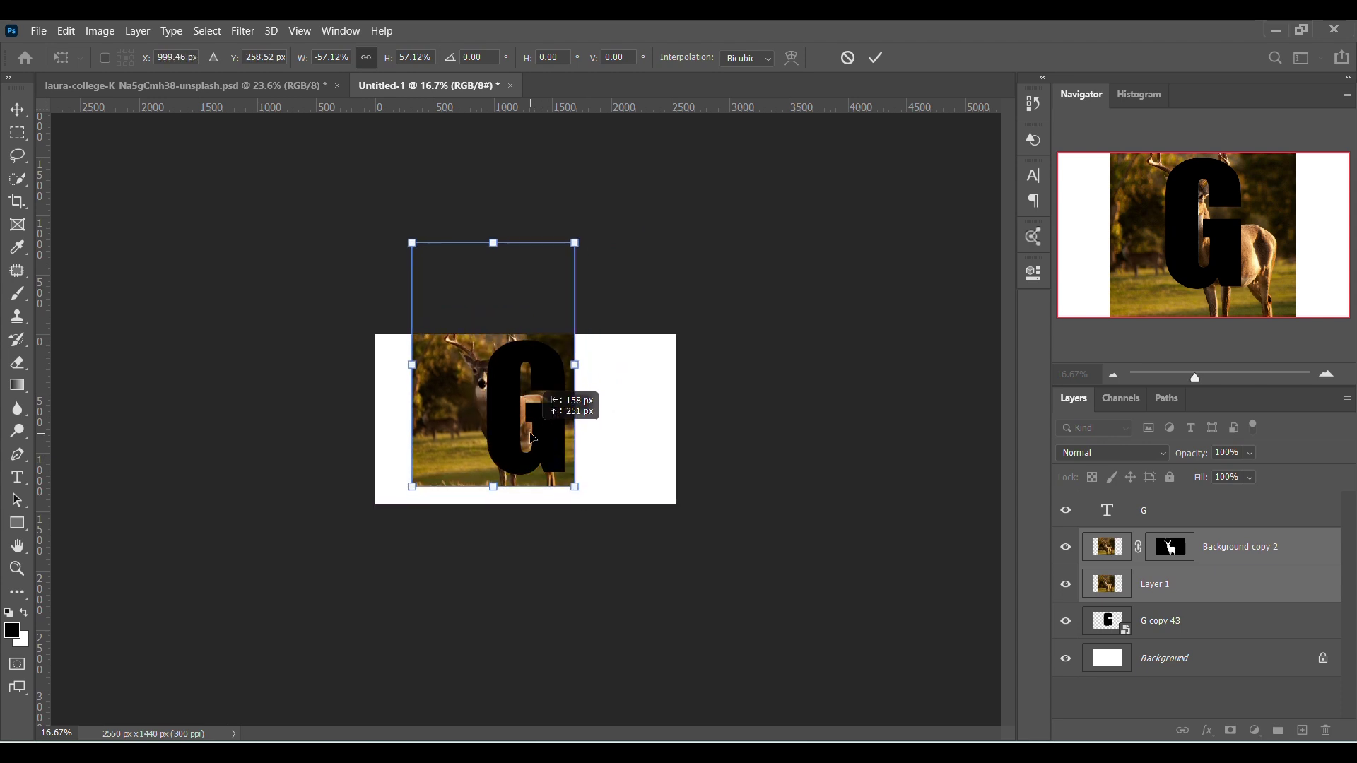
{"action": "key", "text": "Return"}
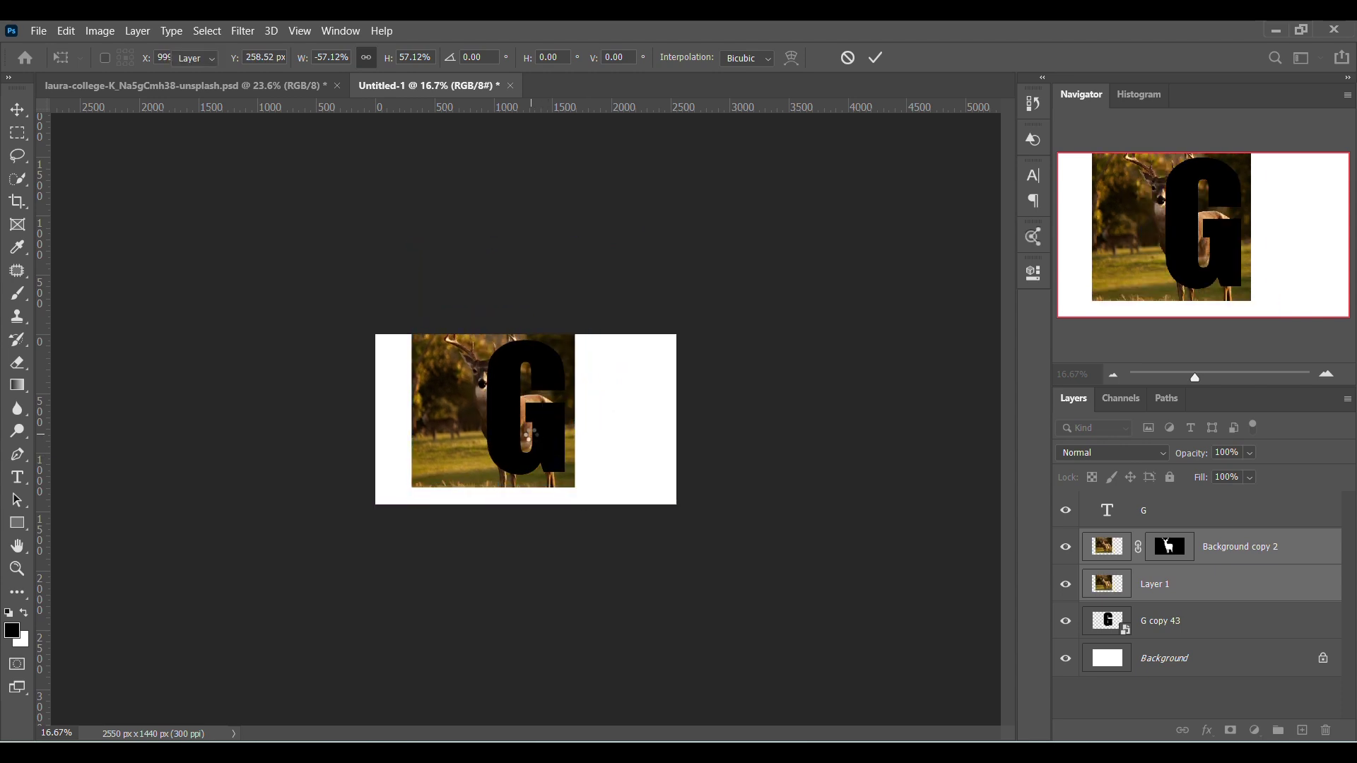
Duplicate Layer 1 and move it together with Background copy 2 above the G text
{"action": "left_click", "coordinate": [1225, 588]}
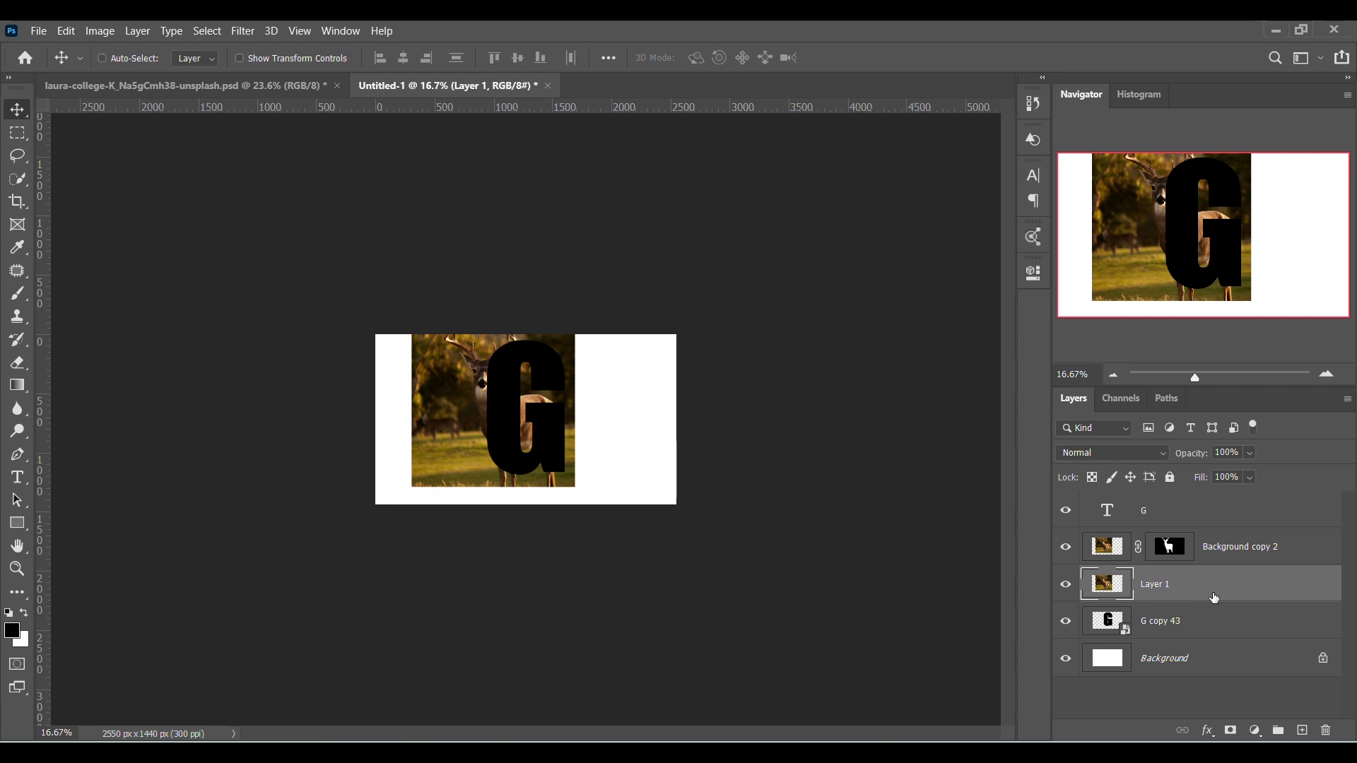
{"action": "key", "text": "ctrl+j"}
{"action": "key", "text": "ctrl"}
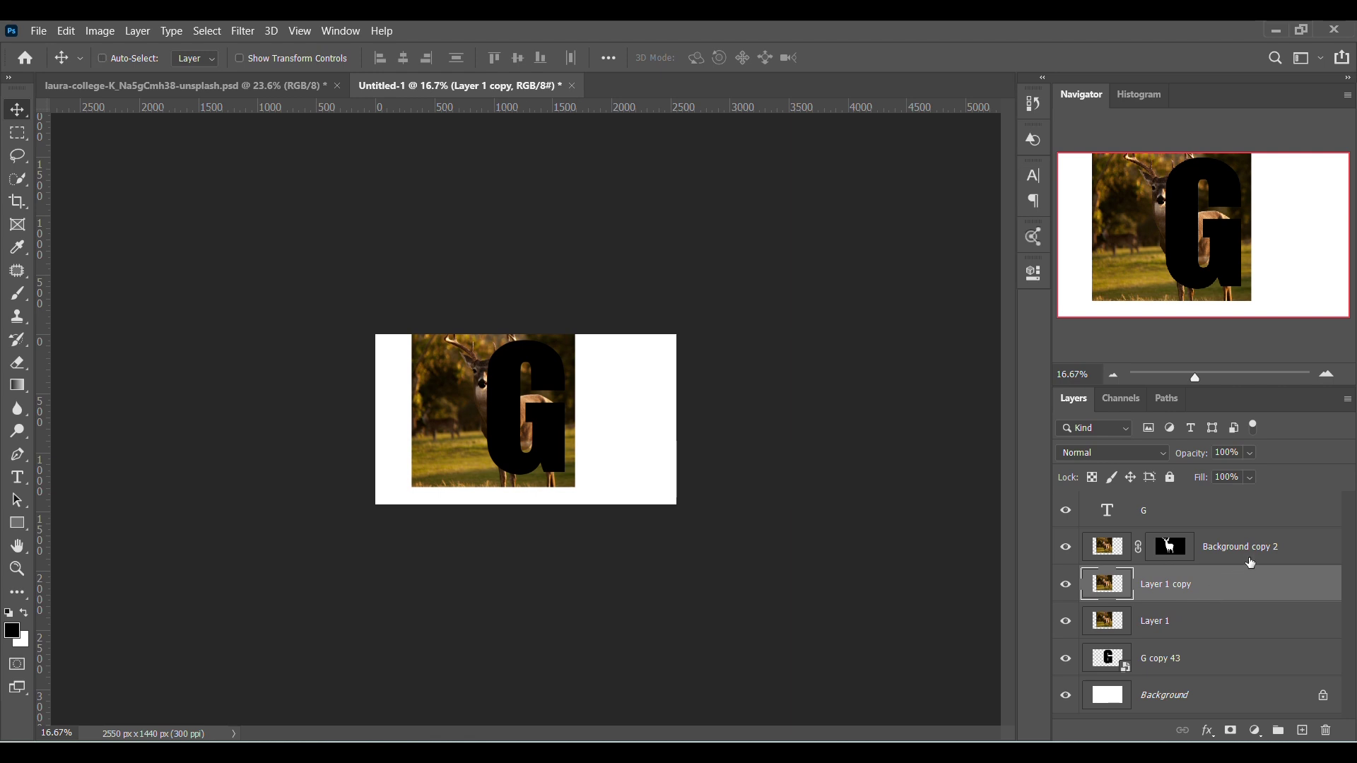
{"action": "left_click", "coordinate": [1251, 564], "text": "ctrl"}
{"action": "left_click_drag", "start_coordinate": [1245, 551], "coordinate": [1233, 504]}
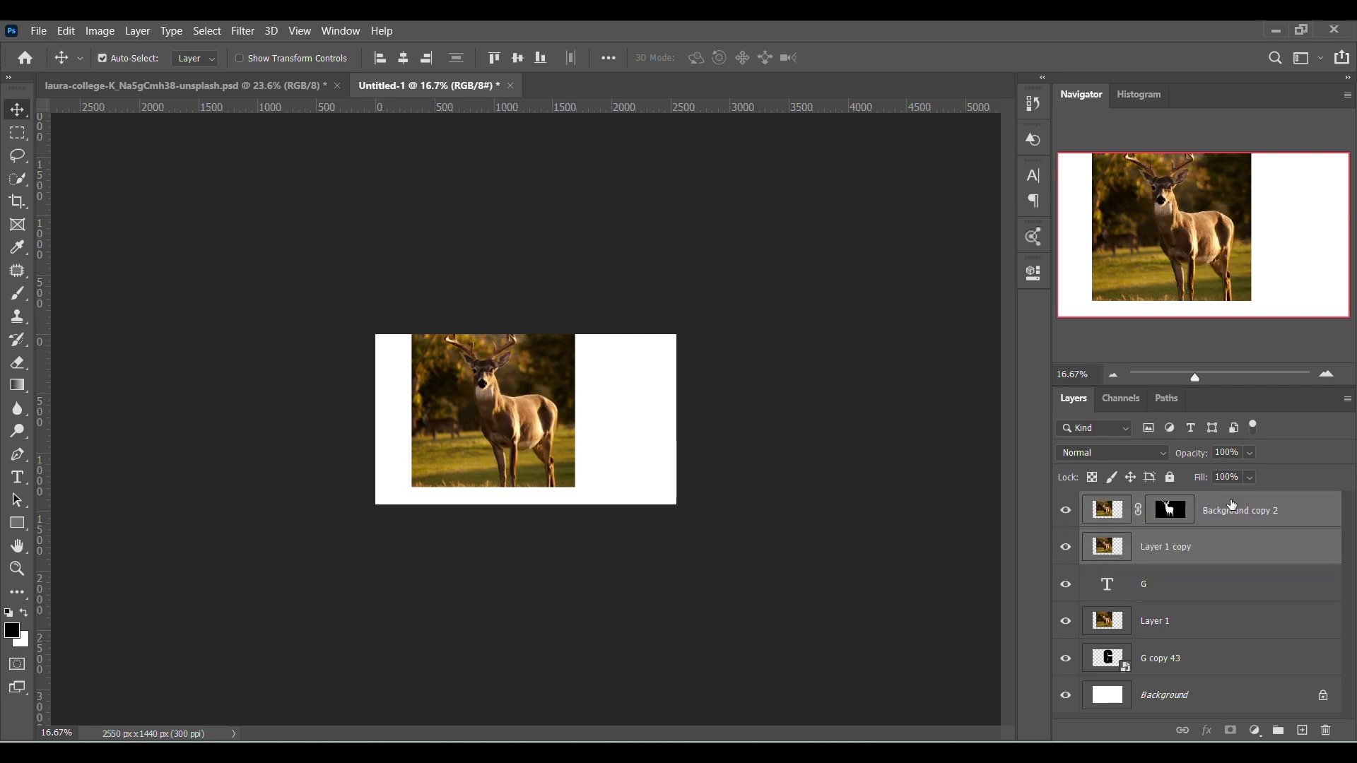
Clip Layer 1 to G copy 43 and Layer 1 copy to the G text
{"action": "left_click", "coordinate": [1205, 636]}
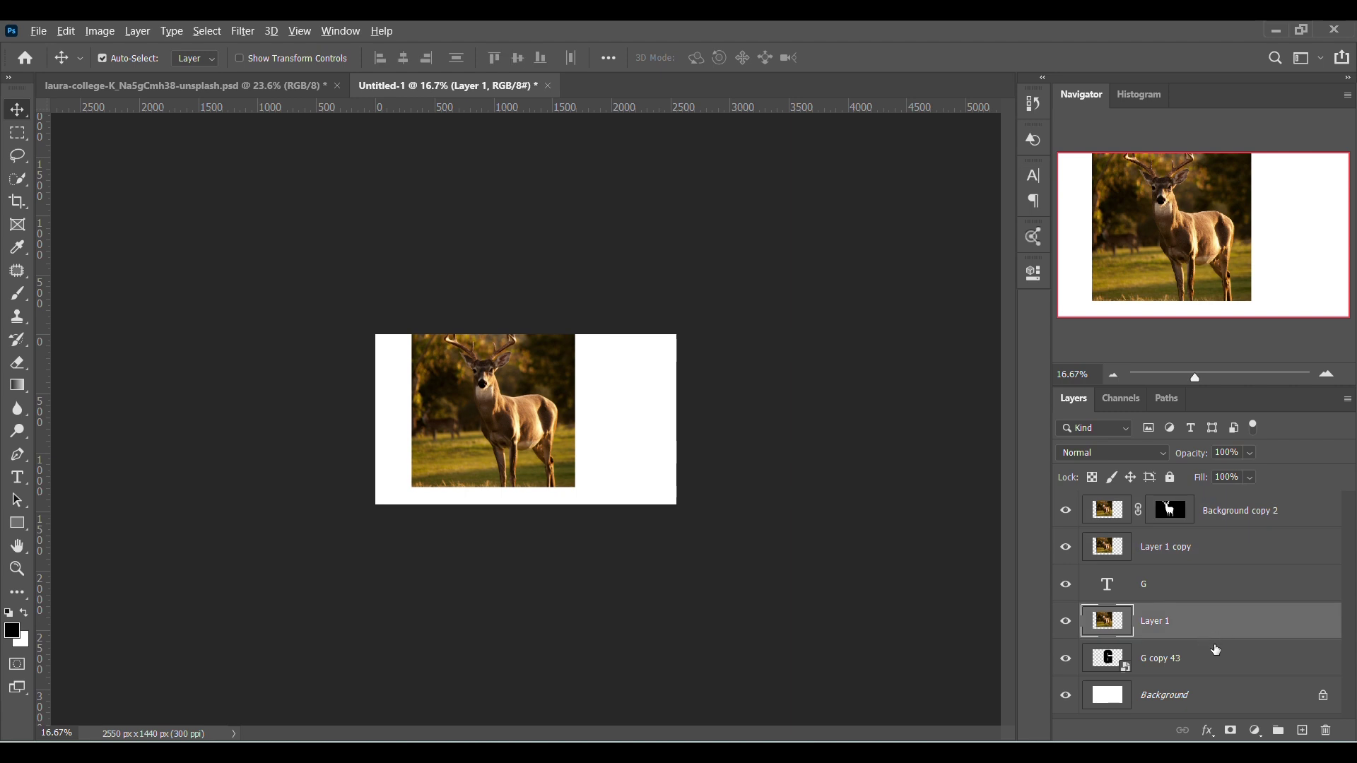
{"action": "left_click_drag", "start_coordinate": [1216, 638], "coordinate": [1214, 640]}
{"action": "left_click", "coordinate": [1216, 640], "text": "alt"}
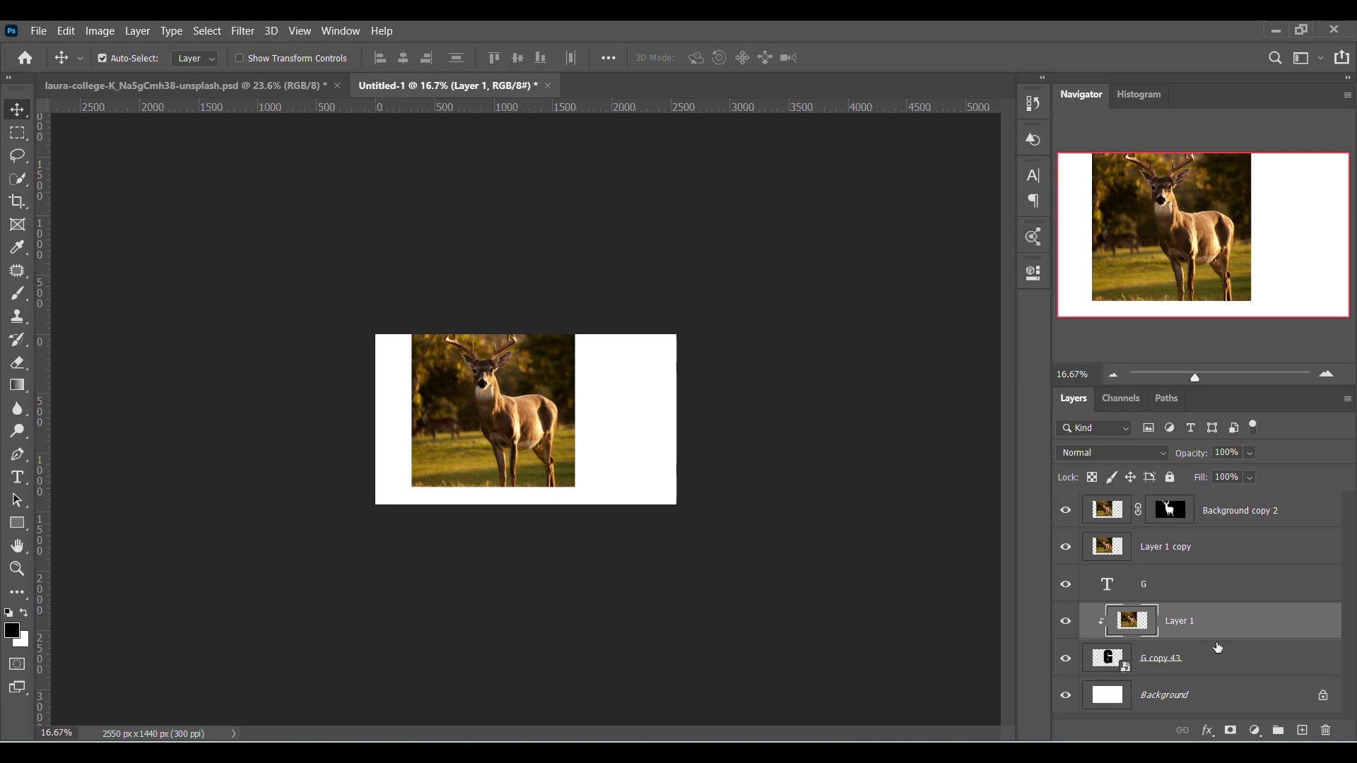
{"action": "left_click", "coordinate": [1206, 557]}
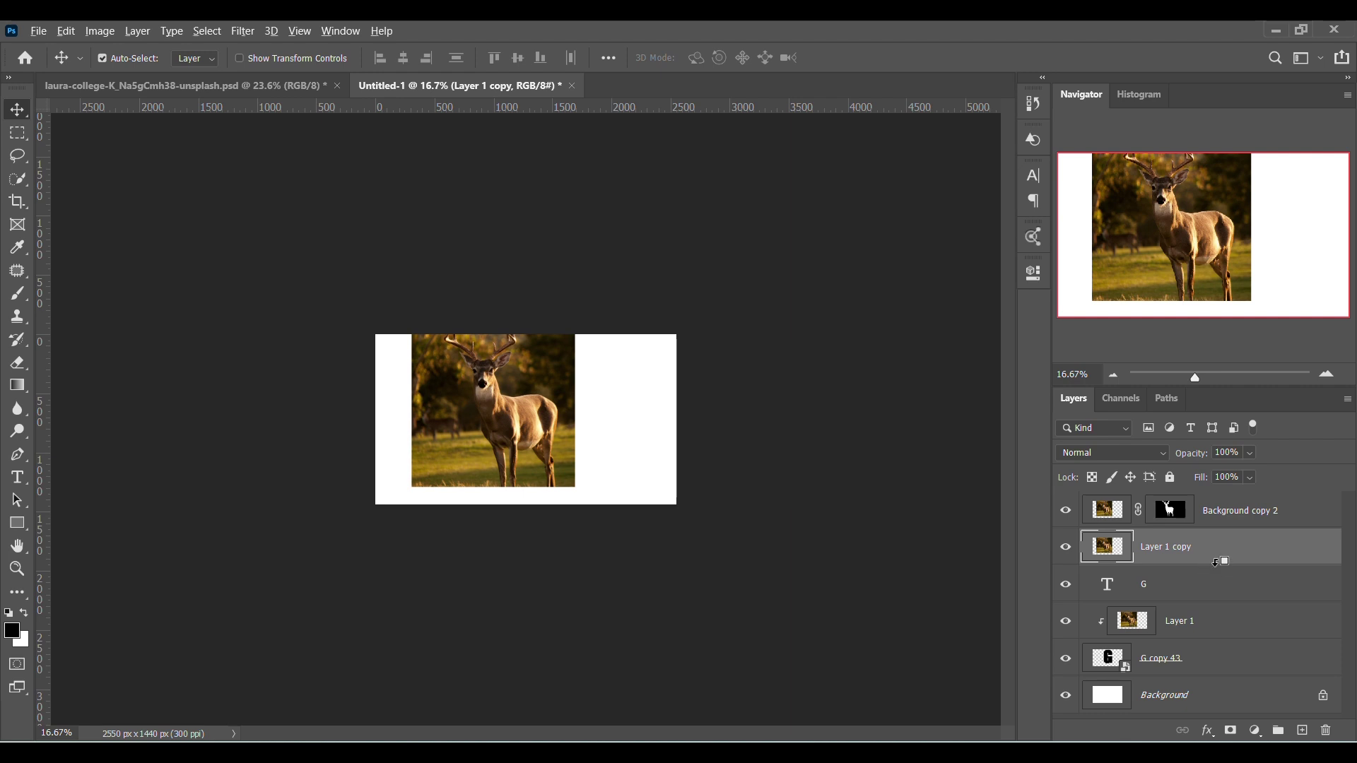
{"action": "left_click", "coordinate": [1221, 564], "text": "alt"}
Target Background copy 2's mask and paint it with a soft brush about 298 px wide
{"action": "left_click", "coordinate": [1170, 510]}
{"action": "key", "text": "b"}
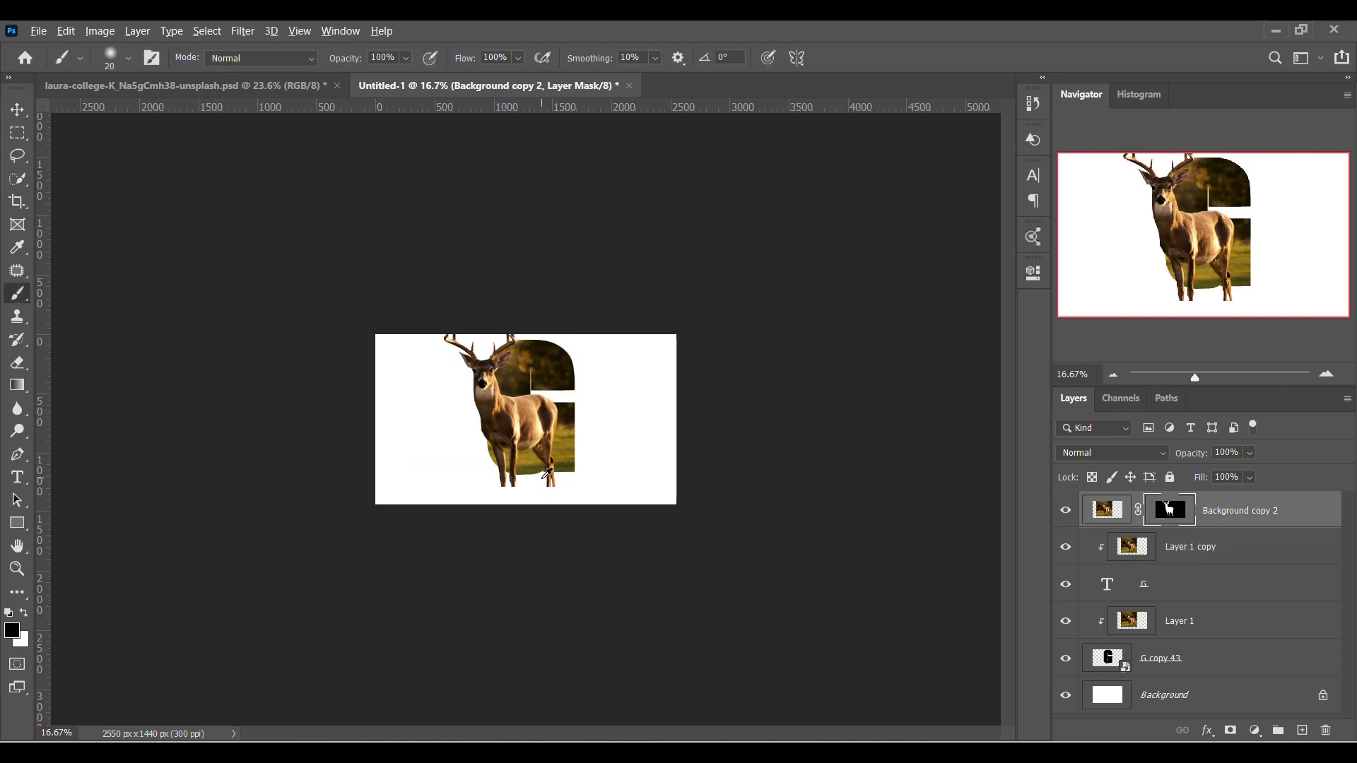
{"action": "mouse_move", "coordinate": [535, 479]}
{"action": "left_mouse_down"}
{"action": "mouse_move", "coordinate": [572, 492]}
{"action": "mouse_move", "coordinate": [558, 469]}
{"action": "mouse_move", "coordinate": [541, 480]}
{"action": "mouse_move", "coordinate": [579, 491]}
{"action": "mouse_move", "coordinate": [482, 497]}
{"action": "mouse_move", "coordinate": [529, 475]}
{"action": "mouse_move", "coordinate": [480, 472]}
{"action": "mouse_move", "coordinate": [545, 469]}
{"action": "left_mouse_up"}
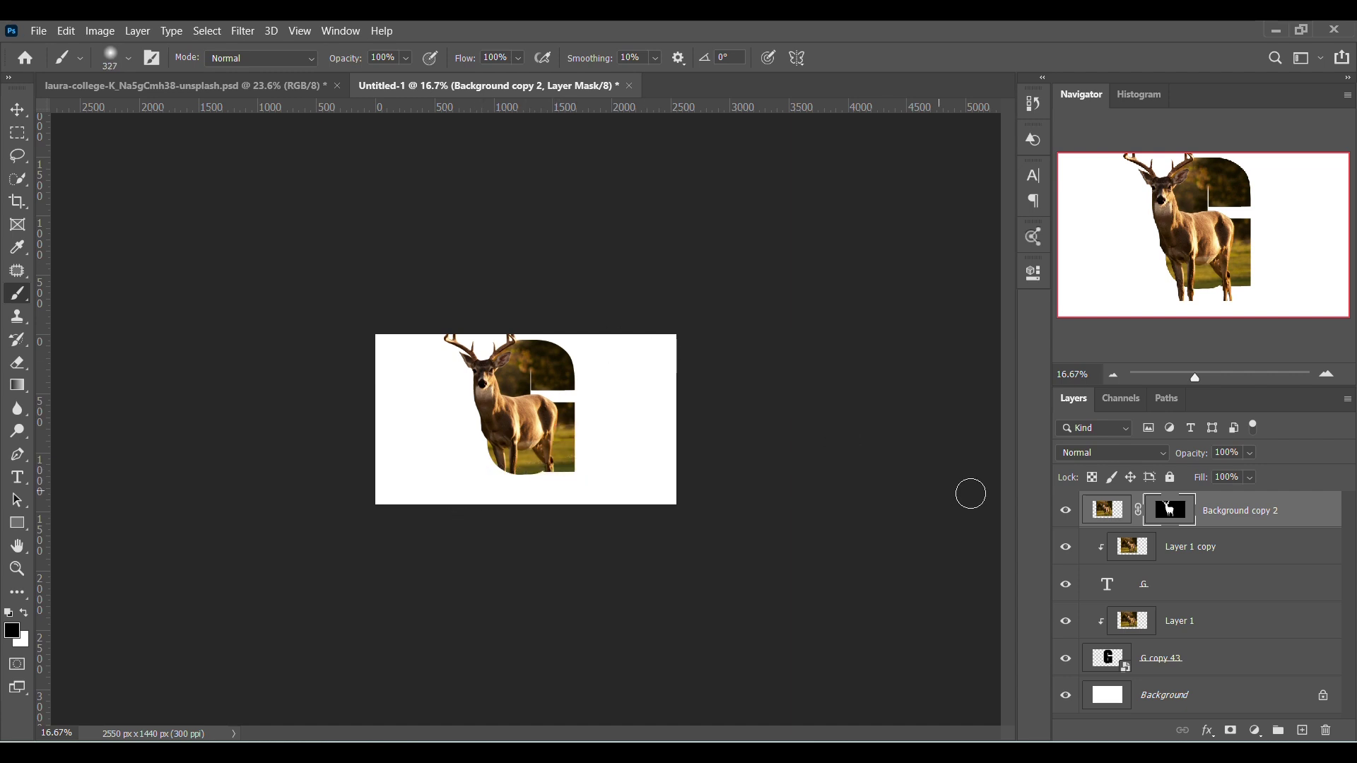
{"action": "left_click", "coordinate": [1230, 626]}
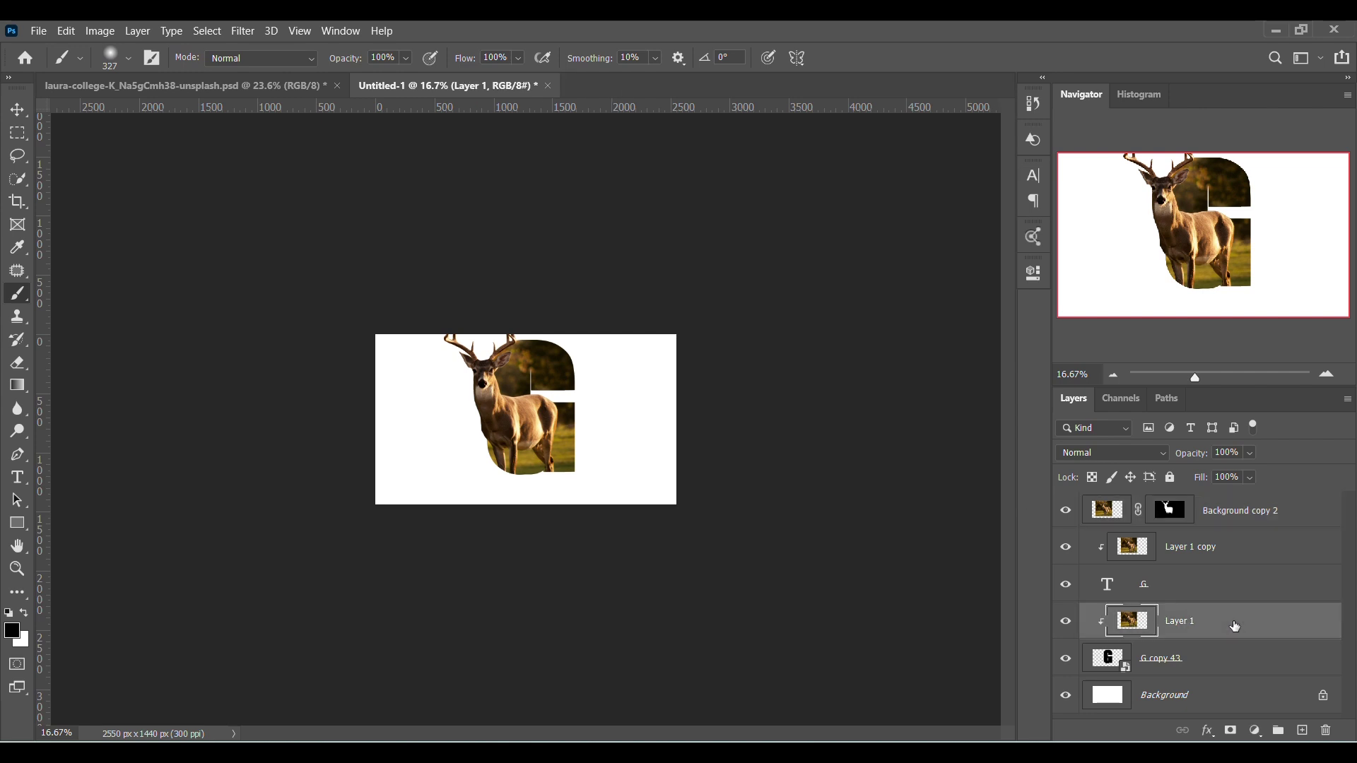
Add a Curves adjustment bowed downward with a lowered white point, clipped to Layer 1
{"action": "left_click", "coordinate": [1255, 730]}
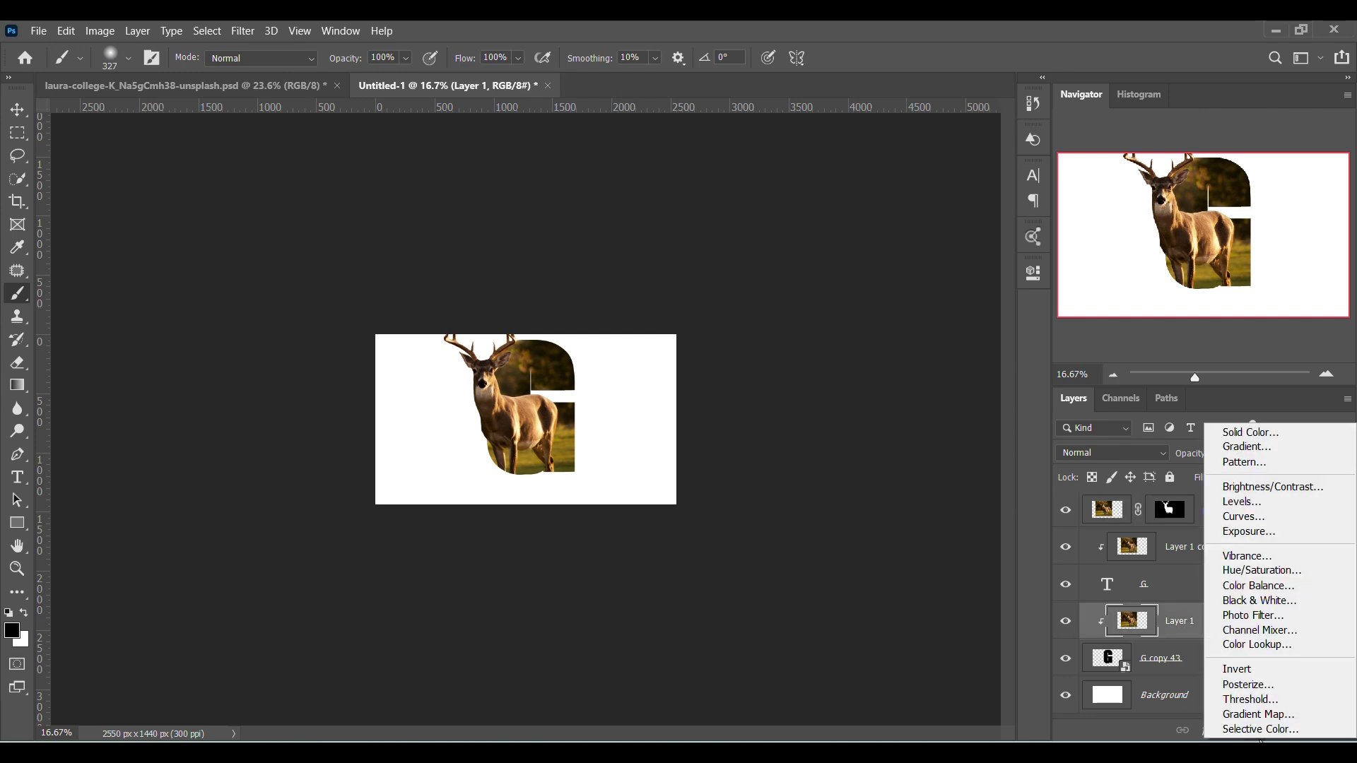
{"action": "left_click", "coordinate": [1262, 517]}
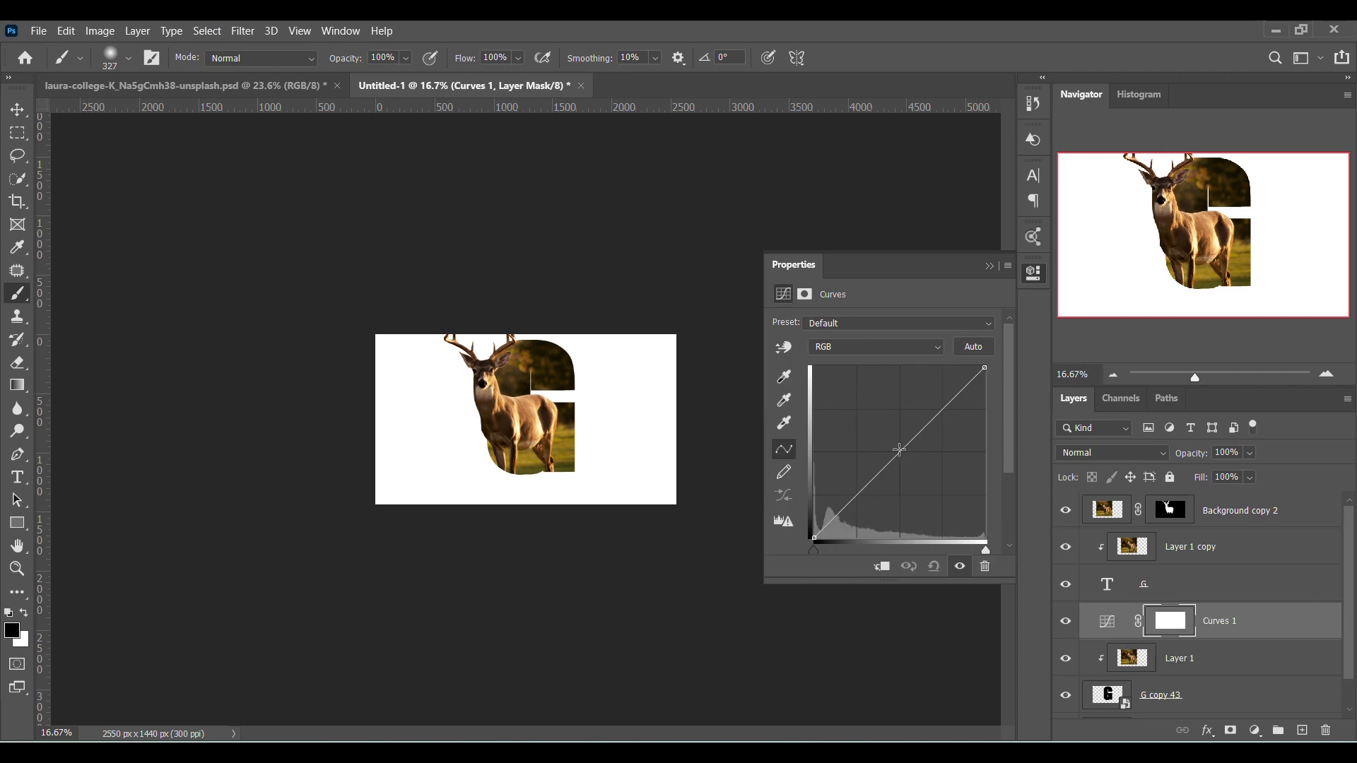
{"action": "left_click_drag", "start_coordinate": [901, 451], "coordinate": [922, 475]}
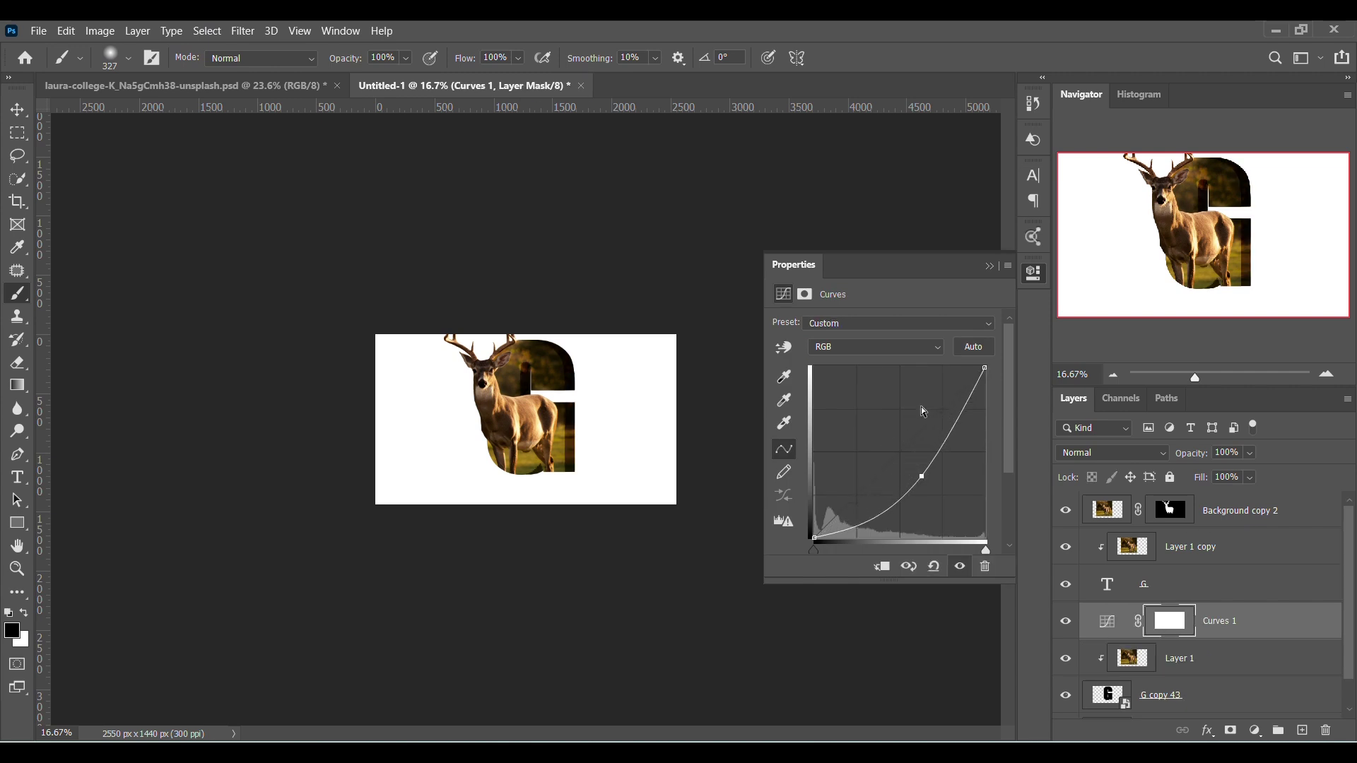
{"action": "left_click_drag", "start_coordinate": [984, 368], "coordinate": [986, 390]}
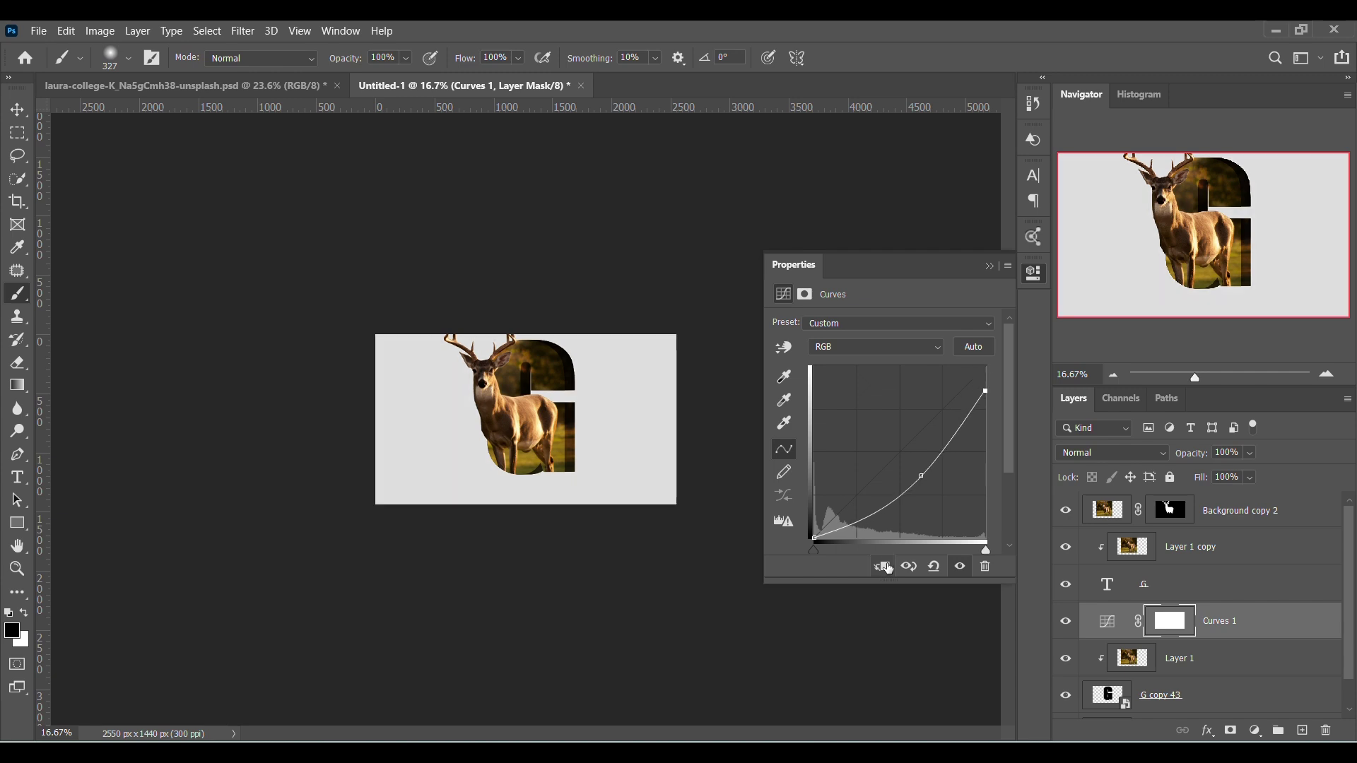
{"action": "left_click", "coordinate": [885, 567]}
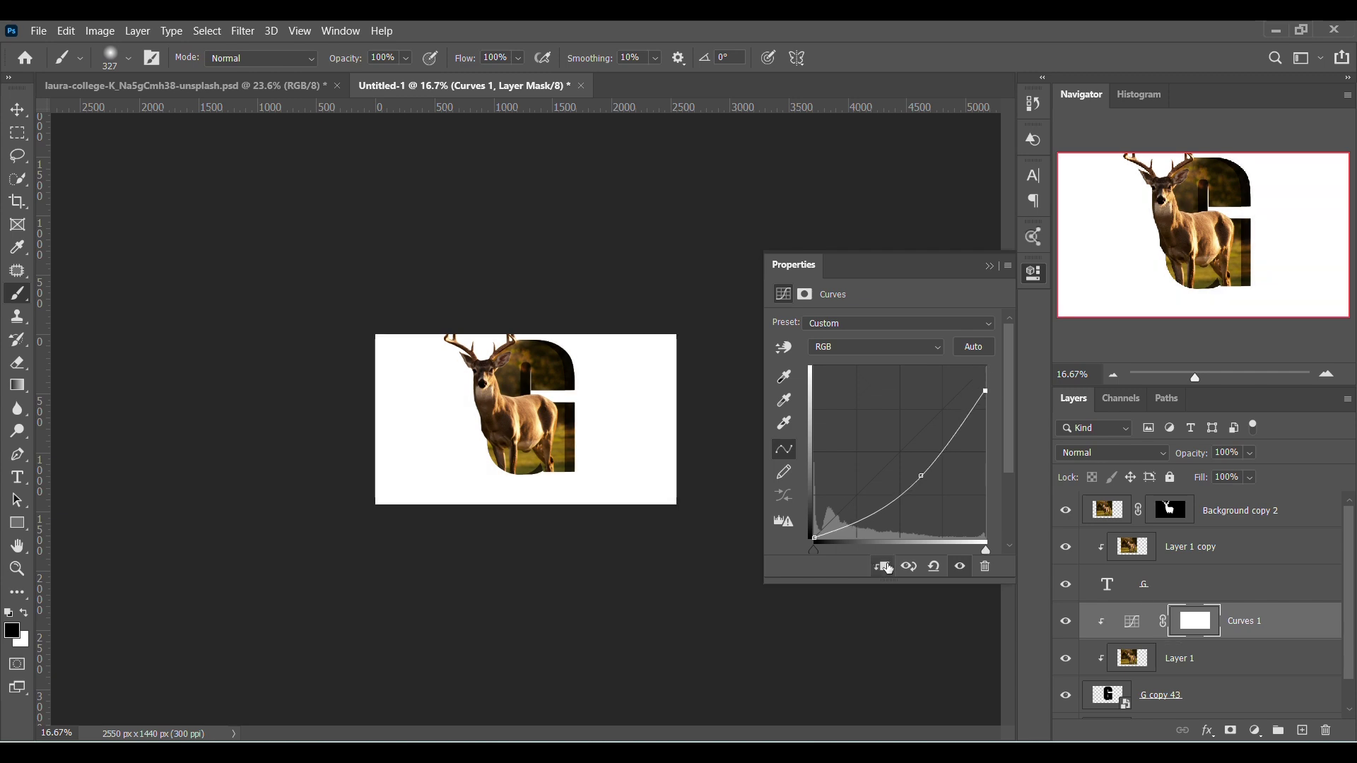
Paint Background copy 2's mask over the deer's chest and fit the canvas in the window
{"action": "left_click", "coordinate": [990, 267]}
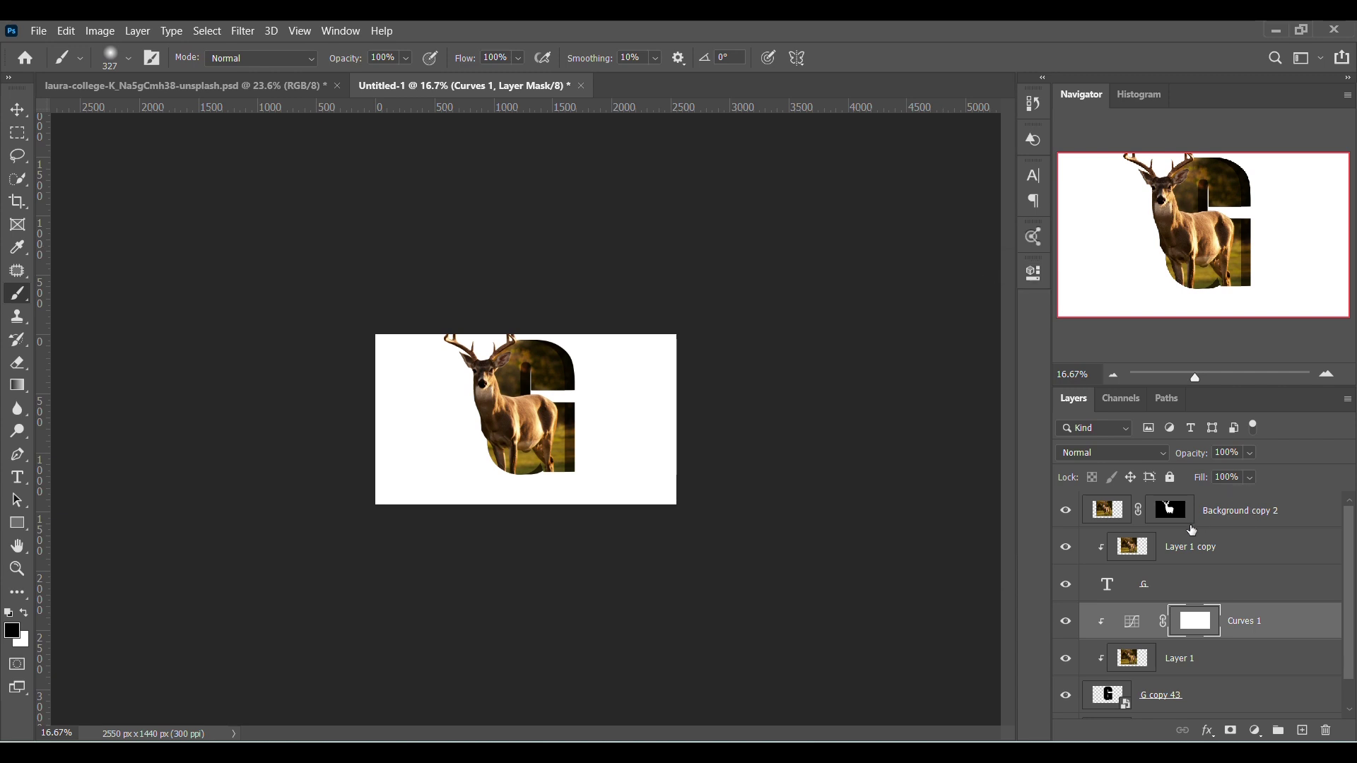
{"action": "left_click", "coordinate": [1168, 516]}
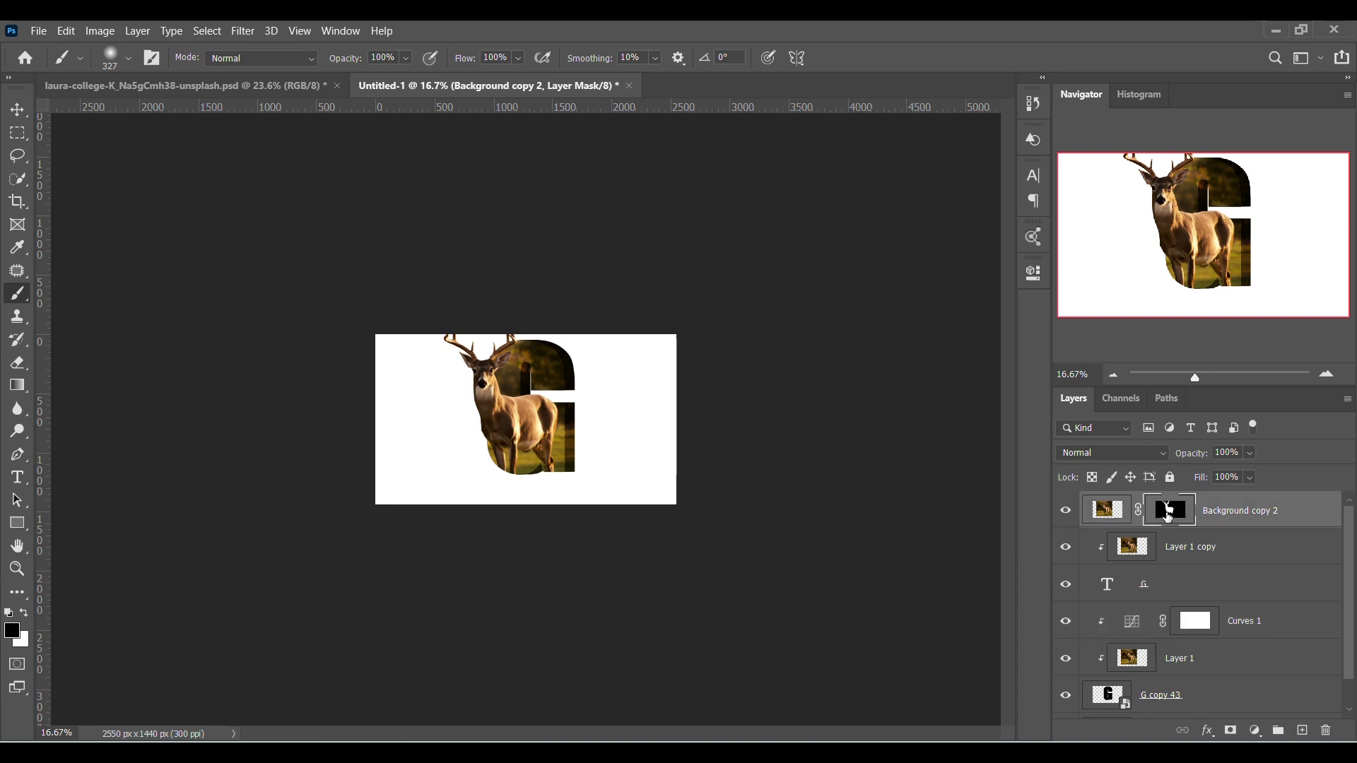
{"action": "mouse_move", "coordinate": [622, 394]}
{"action": "left_mouse_down"}
{"action": "mouse_move", "coordinate": [526, 398]}
{"action": "mouse_move", "coordinate": [527, 437]}
{"action": "mouse_move", "coordinate": [523, 397]}
{"action": "mouse_move", "coordinate": [529, 452]}
{"action": "mouse_move", "coordinate": [523, 418]}
{"action": "mouse_move", "coordinate": [562, 396]}
{"action": "mouse_move", "coordinate": [542, 396]}
{"action": "mouse_move", "coordinate": [560, 399]}
{"action": "mouse_move", "coordinate": [555, 456]}
{"action": "mouse_move", "coordinate": [490, 460]}
{"action": "mouse_move", "coordinate": [490, 449]}
{"action": "mouse_move", "coordinate": [576, 449]}
{"action": "left_mouse_up"}
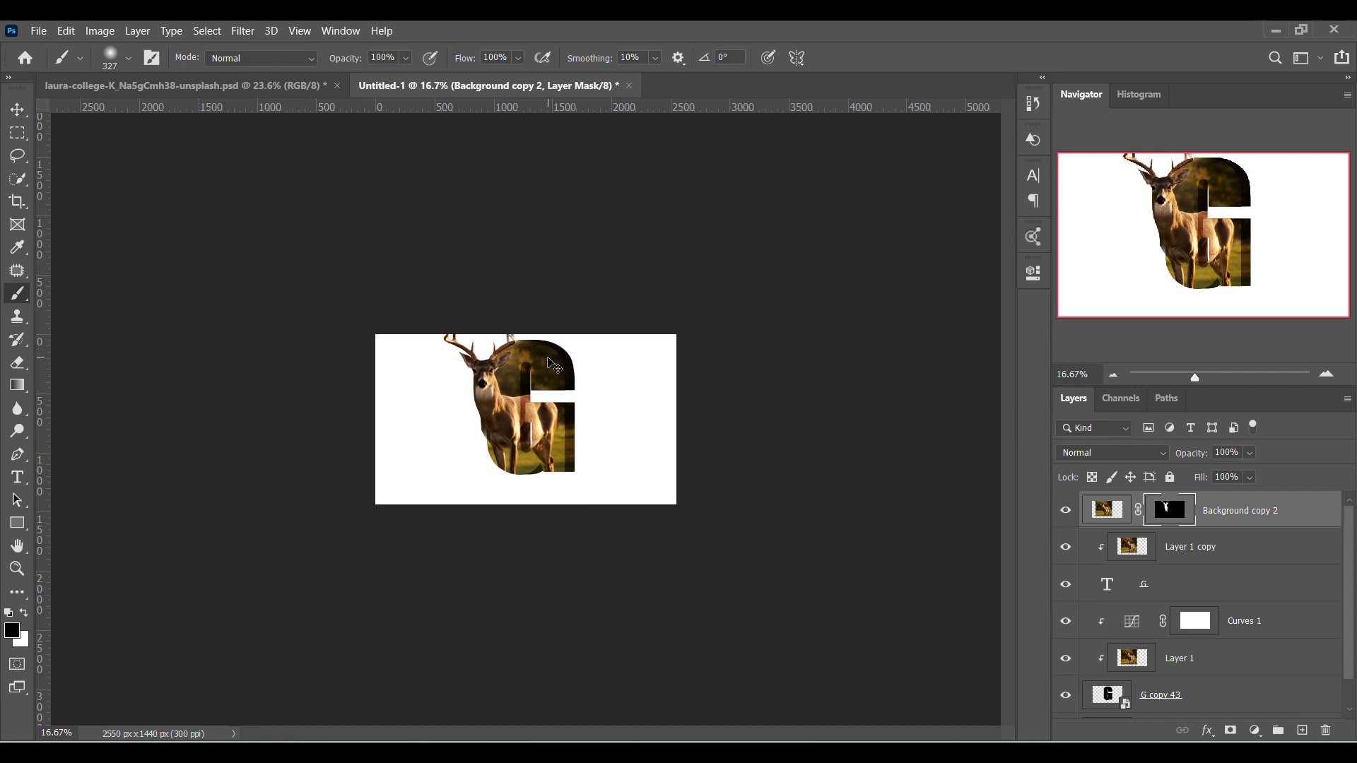
{"action": "key", "text": "ctrl+0"}
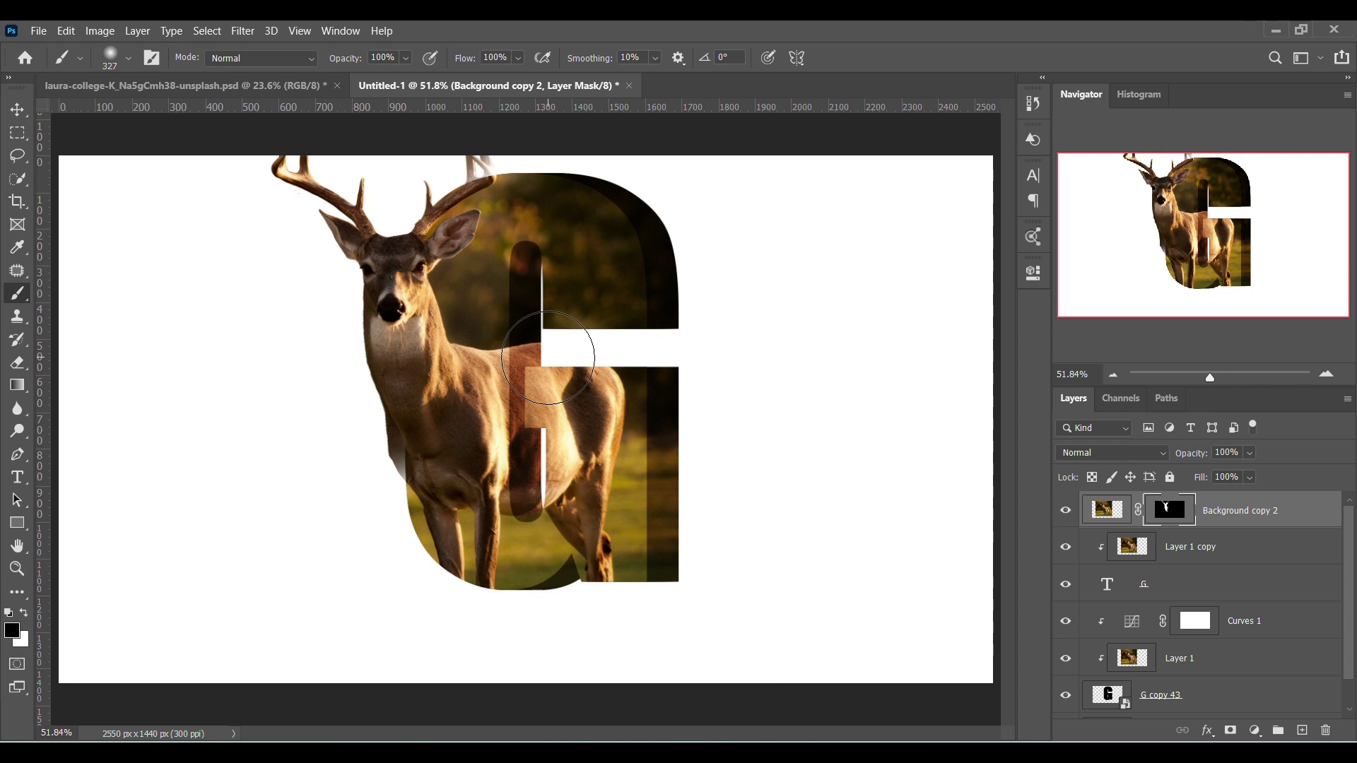
{"action": "left_click", "coordinate": [1067, 702]}
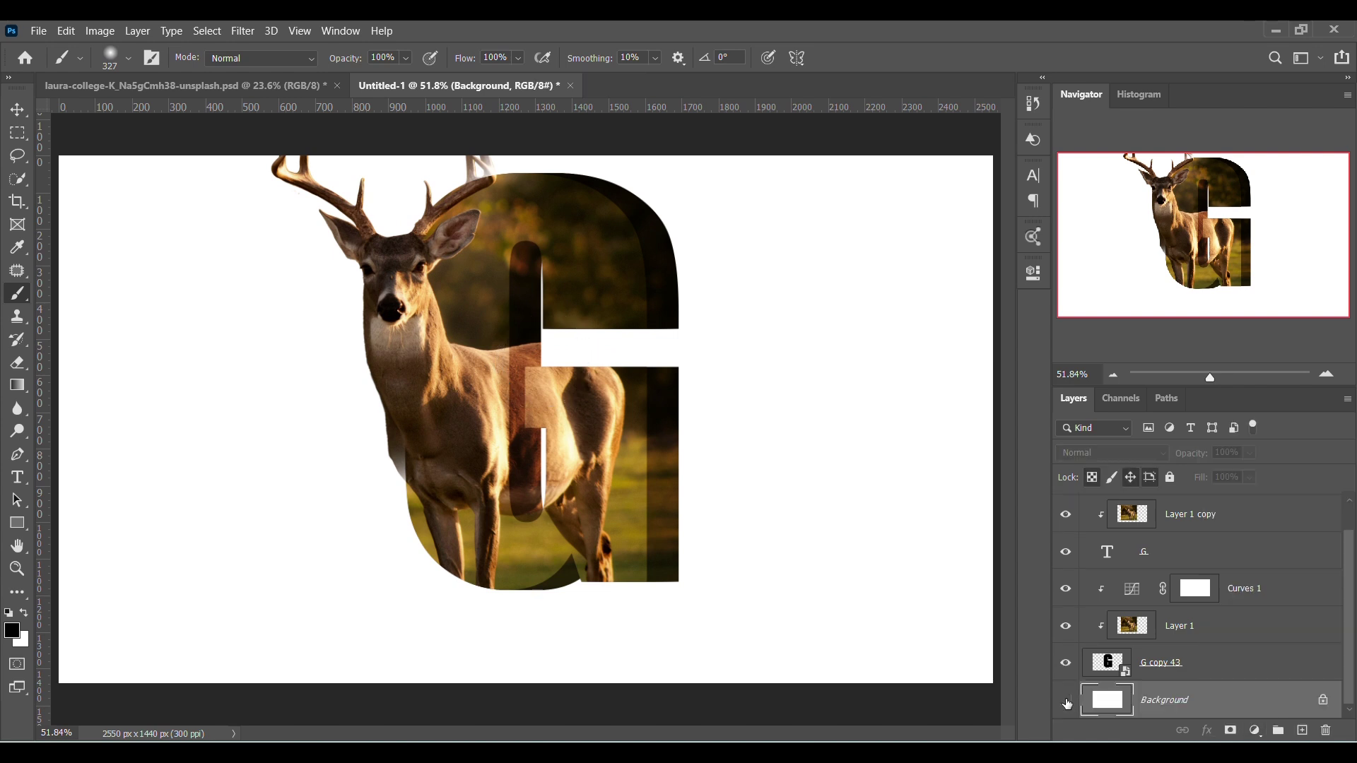
Hide the white Background layer and touch up Background copy 2's mask with a 327 px white brush
{"action": "left_click", "coordinate": [1066, 702]}
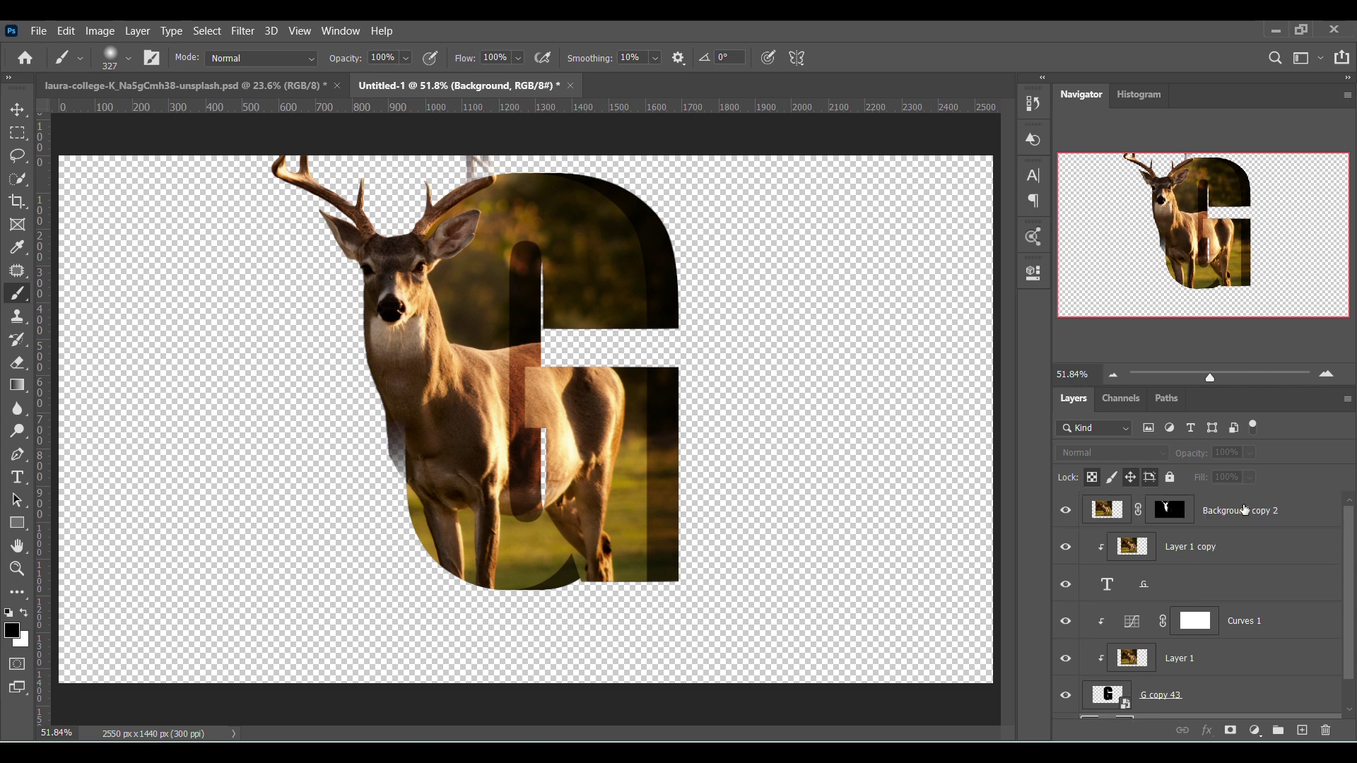
{"action": "left_click", "coordinate": [1244, 511]}
{"action": "key", "text": "x"}
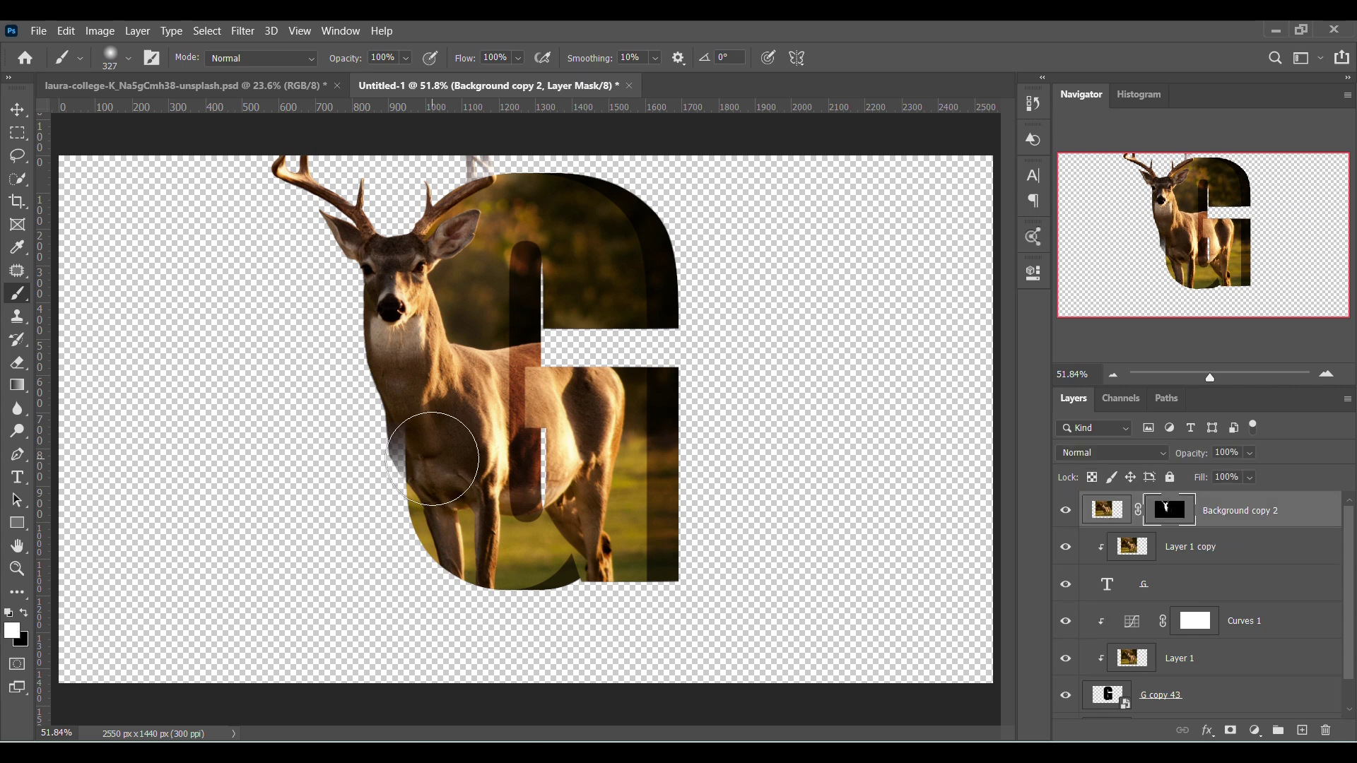
{"action": "left_click_drag", "start_coordinate": [432, 458], "coordinate": [433, 467]}
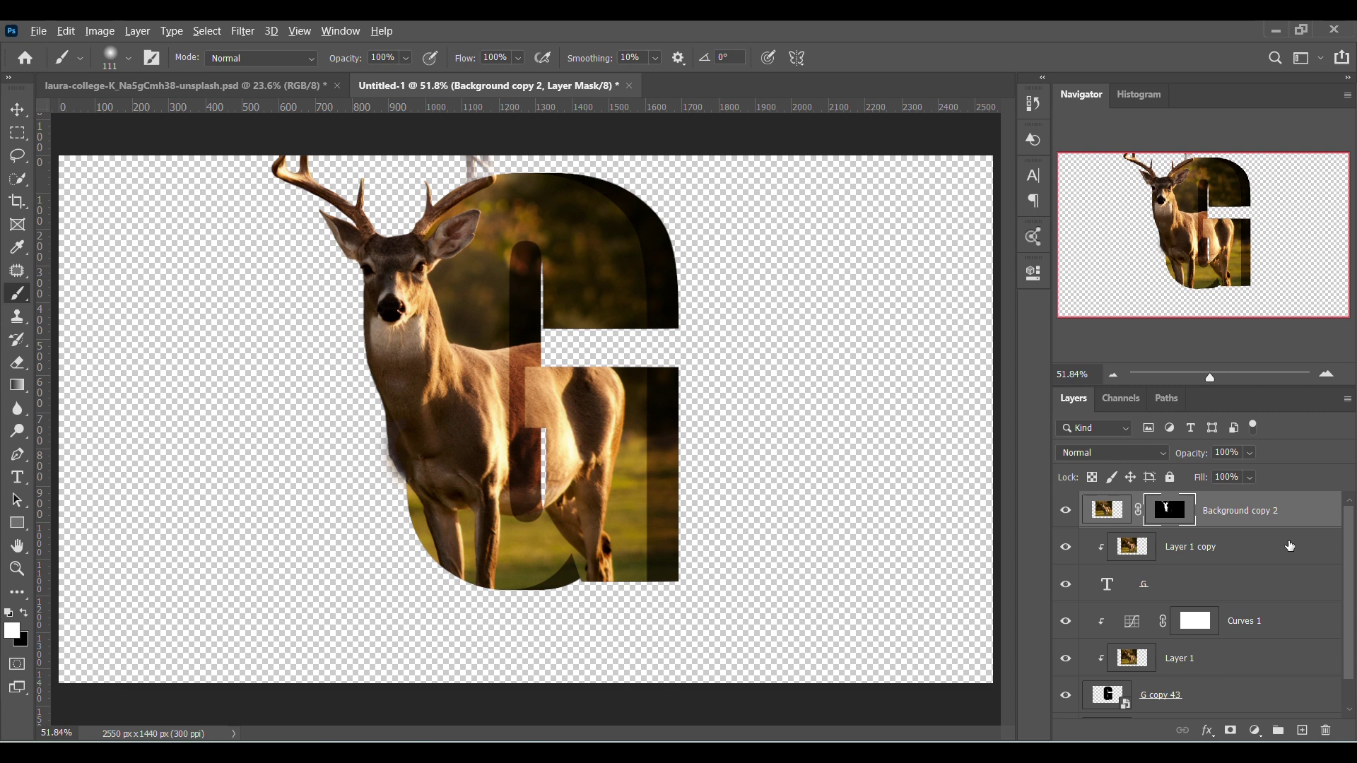
Stamp all visible artwork into a new top layer named 'refletion'
{"action": "key", "text": "ctrl+shift+alt+e"}
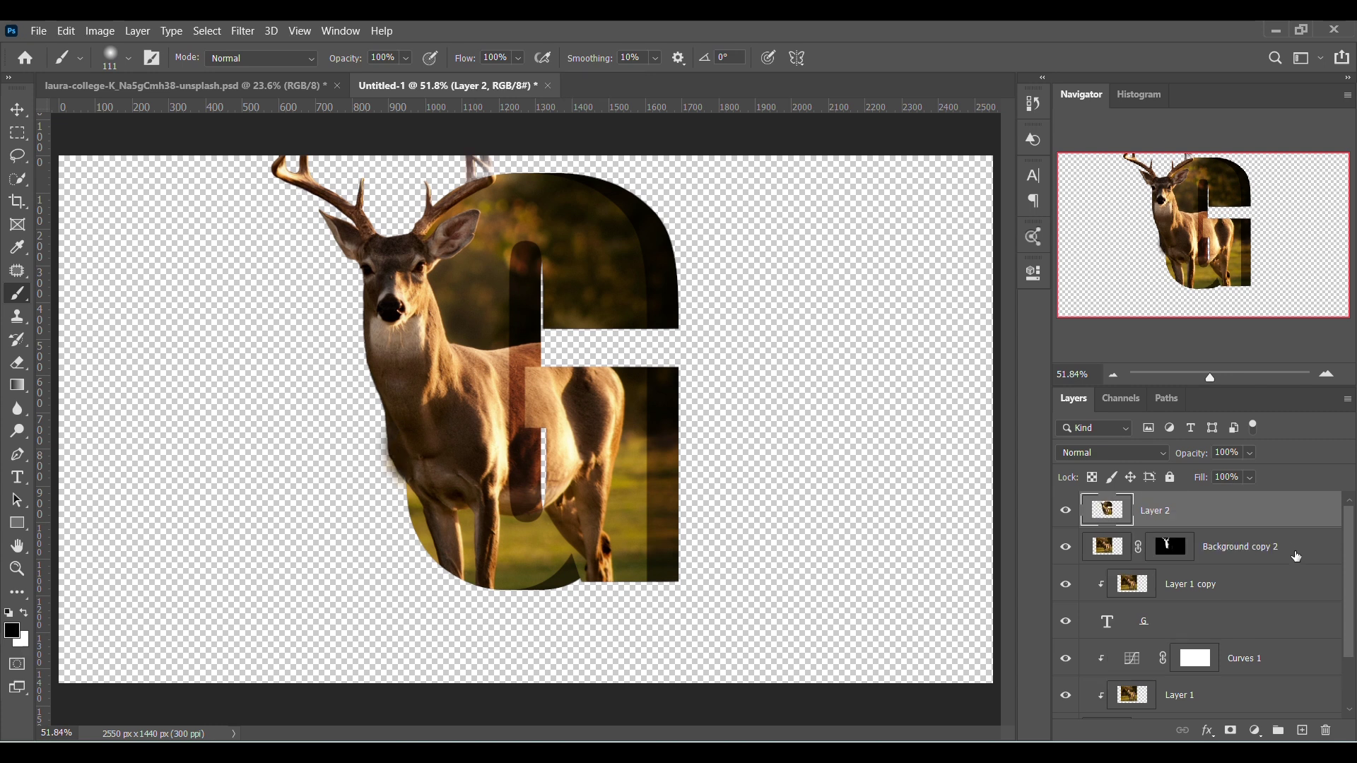
{"action": "double_click", "coordinate": [1165, 521]}
{"action": "type", "text": "req"}
{"action": "type", "text": "letio"}
{"action": "type", "text": "n"}
{"action": "key", "text": "Return"}
{"action": "key", "text": "ctrl+t"}
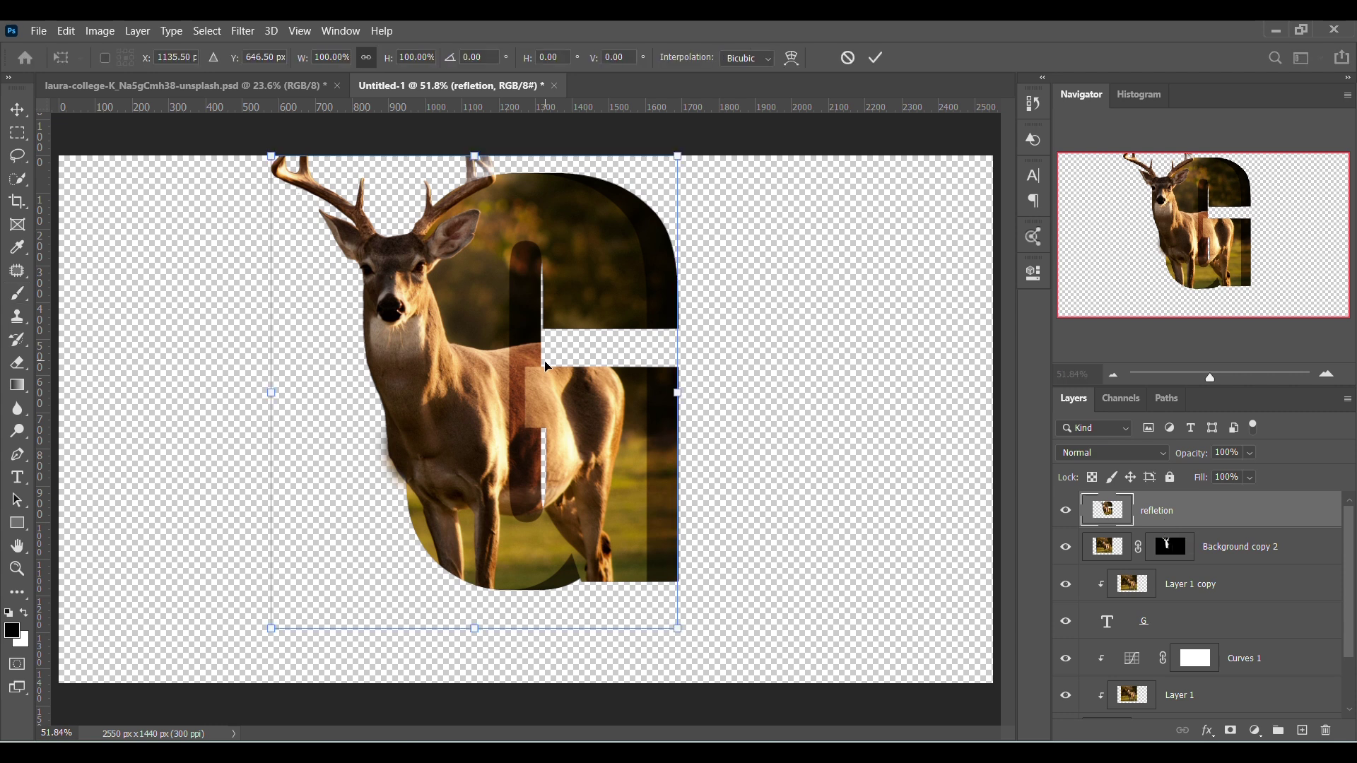
Flip the refletion layer vertically, move it down beneath the G, and commit the transform
{"action": "right_click", "coordinate": [557, 362]}
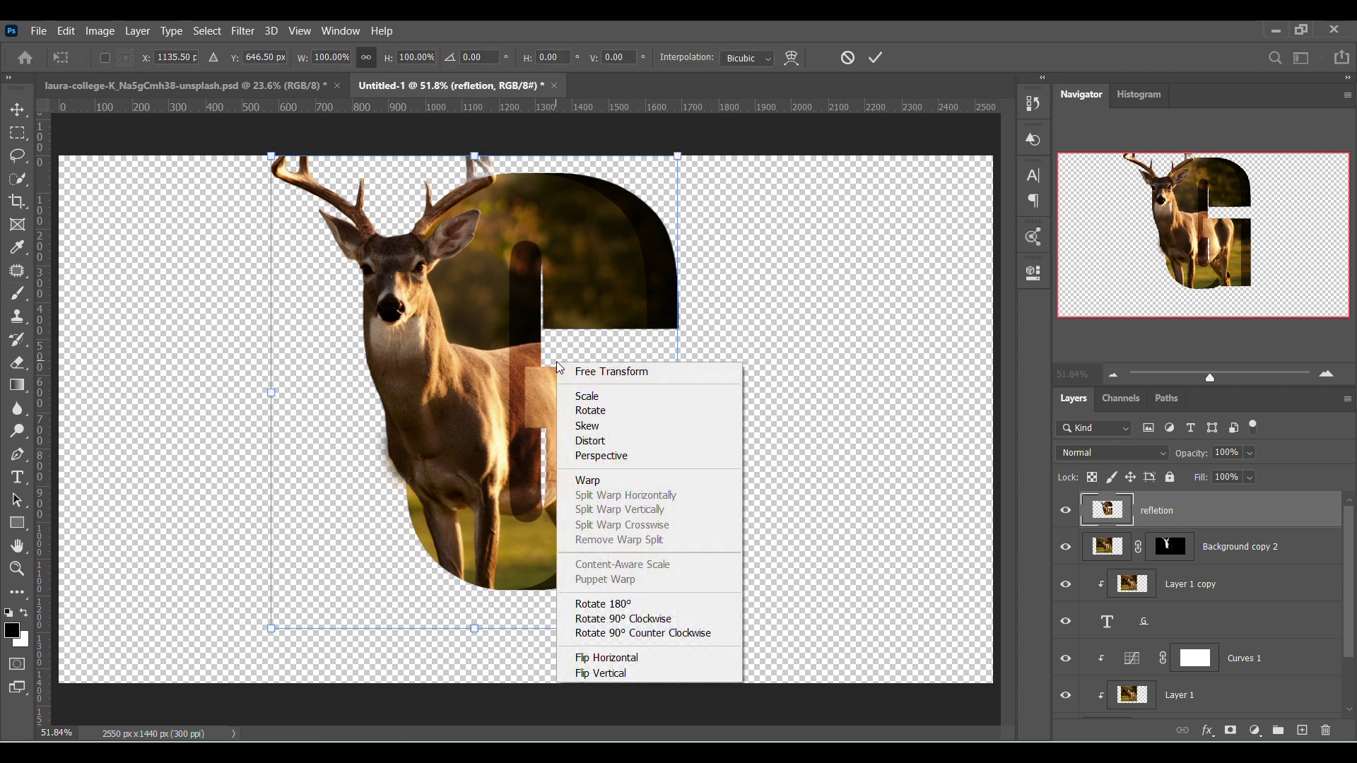
{"action": "left_click", "coordinate": [605, 673]}
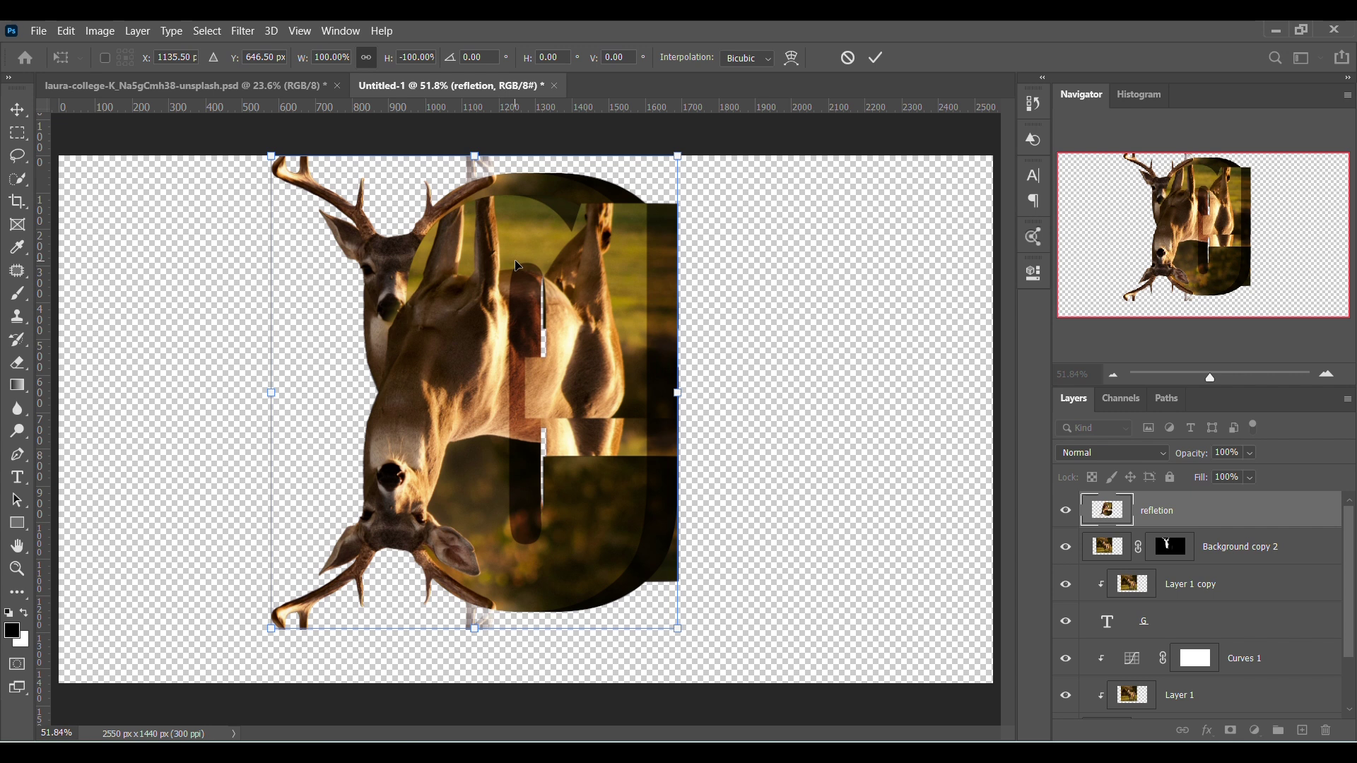
{"action": "left_click_drag", "start_coordinate": [512, 299], "coordinate": [518, 661]}
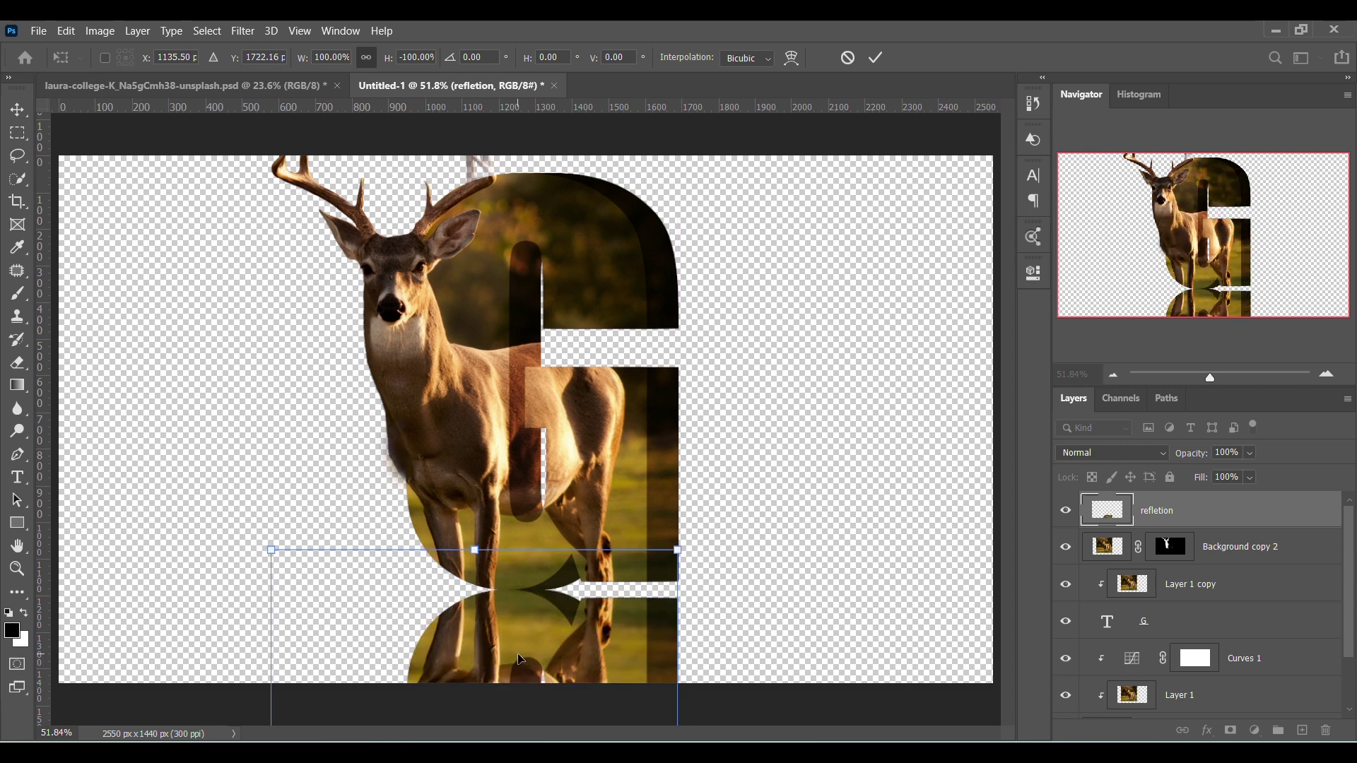
{"action": "key", "text": "b"}
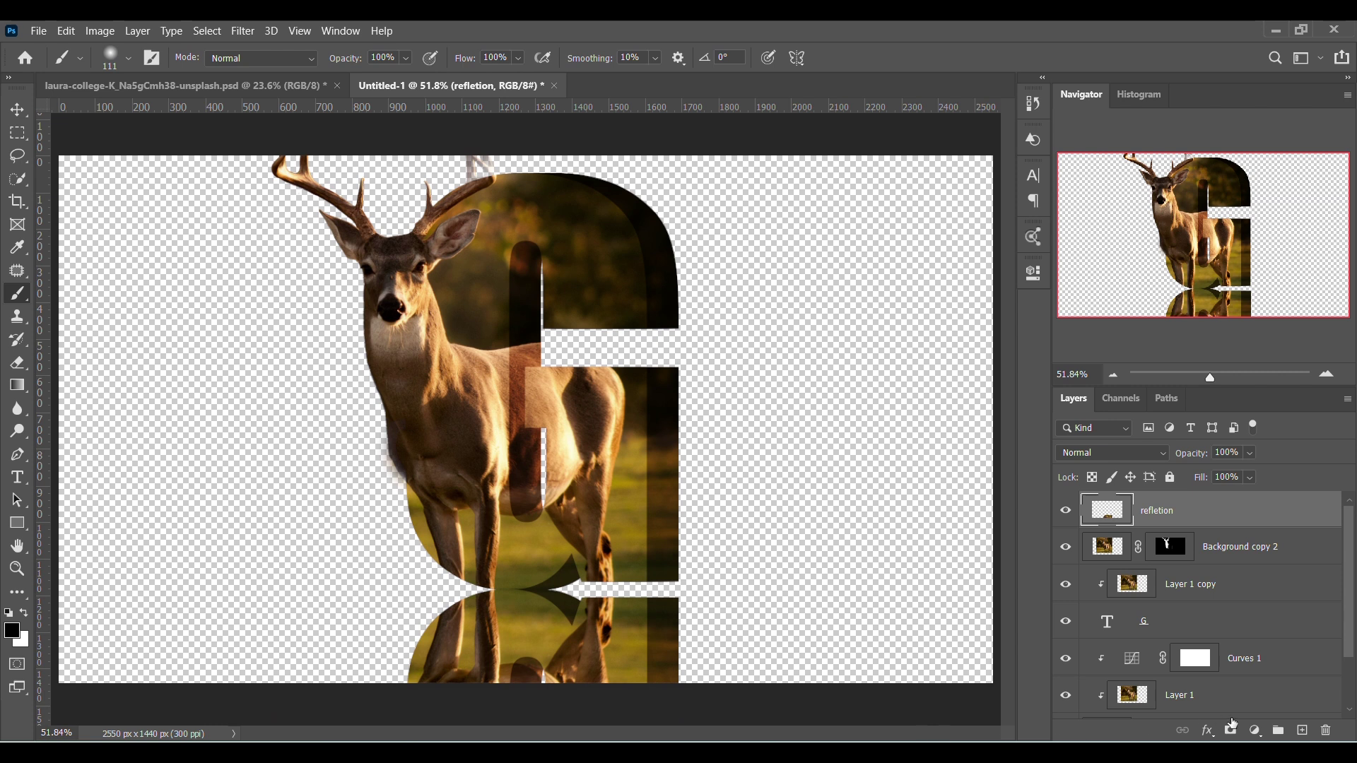
Add a mask to the refletion layer and draw a gradient fading the reflection downward from the G's base
{"action": "left_click", "coordinate": [1232, 731]}
{"action": "key", "text": "x"}
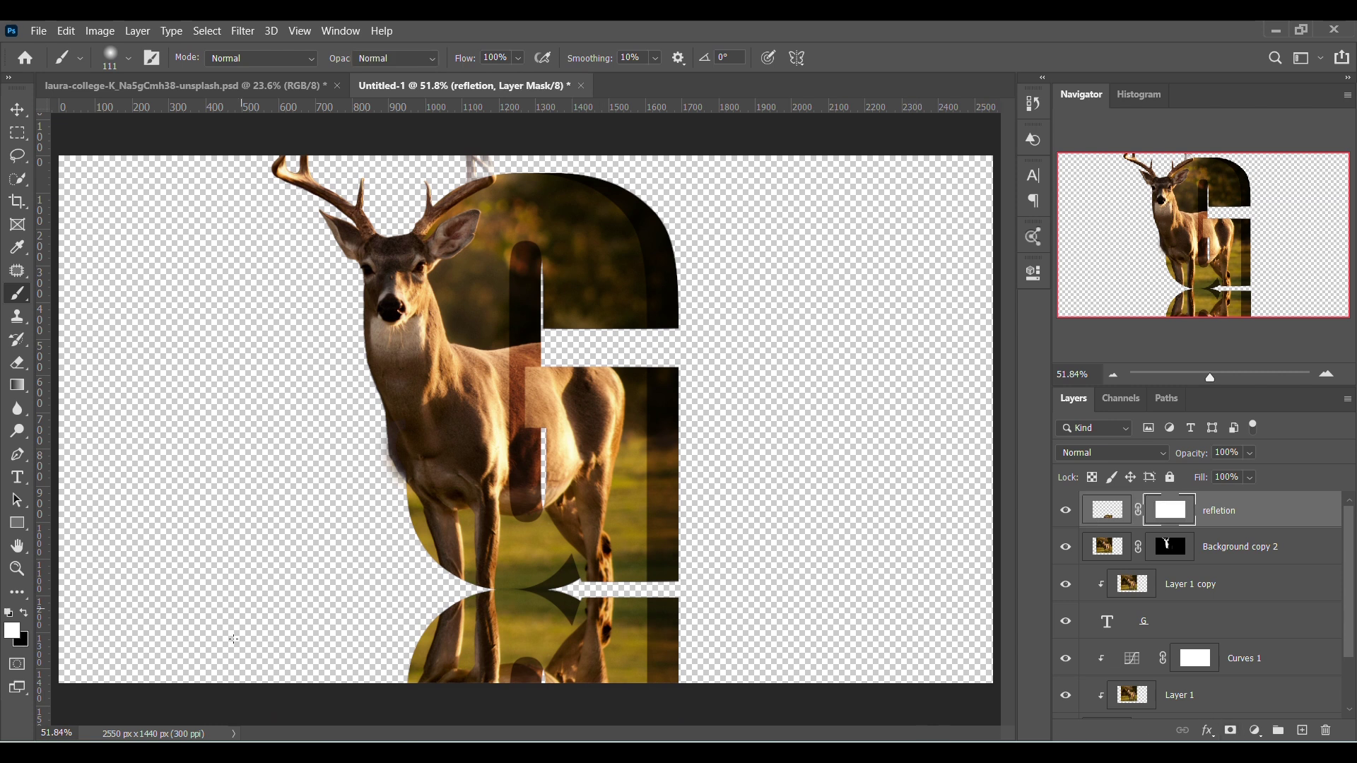
{"action": "key", "text": "g"}
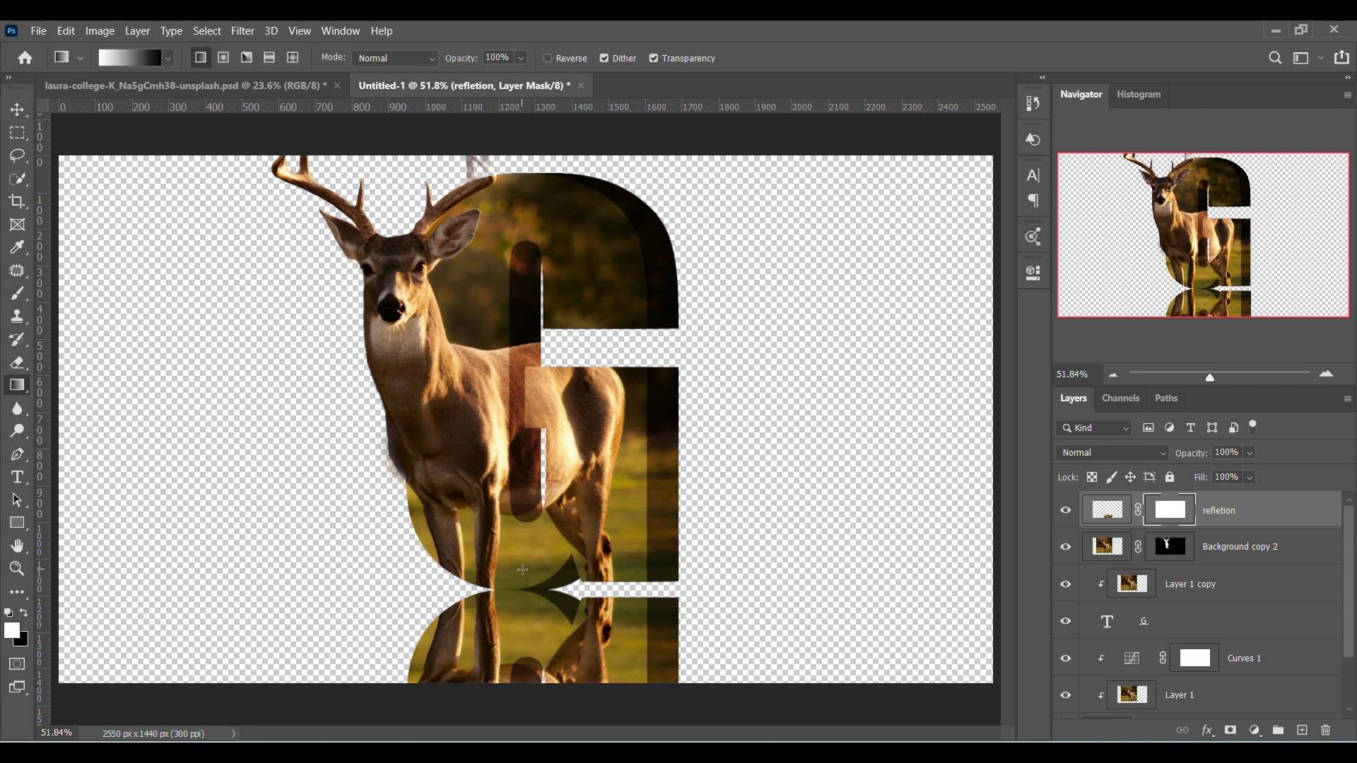
{"action": "left_click_drag", "start_coordinate": [522, 570], "coordinate": [530, 715]}
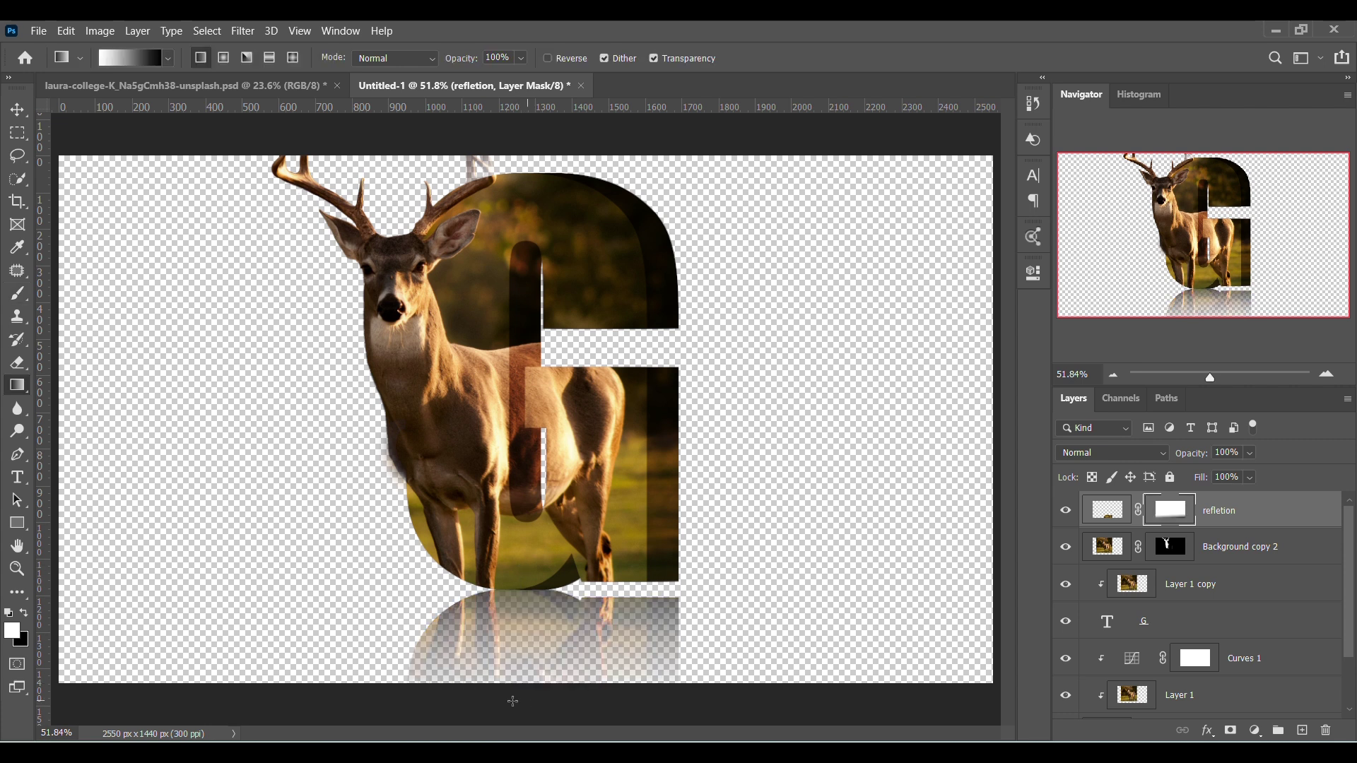
{"action": "key", "text": "ctrl+z"}
{"action": "left_click_drag", "start_coordinate": [524, 596], "coordinate": [529, 705]}
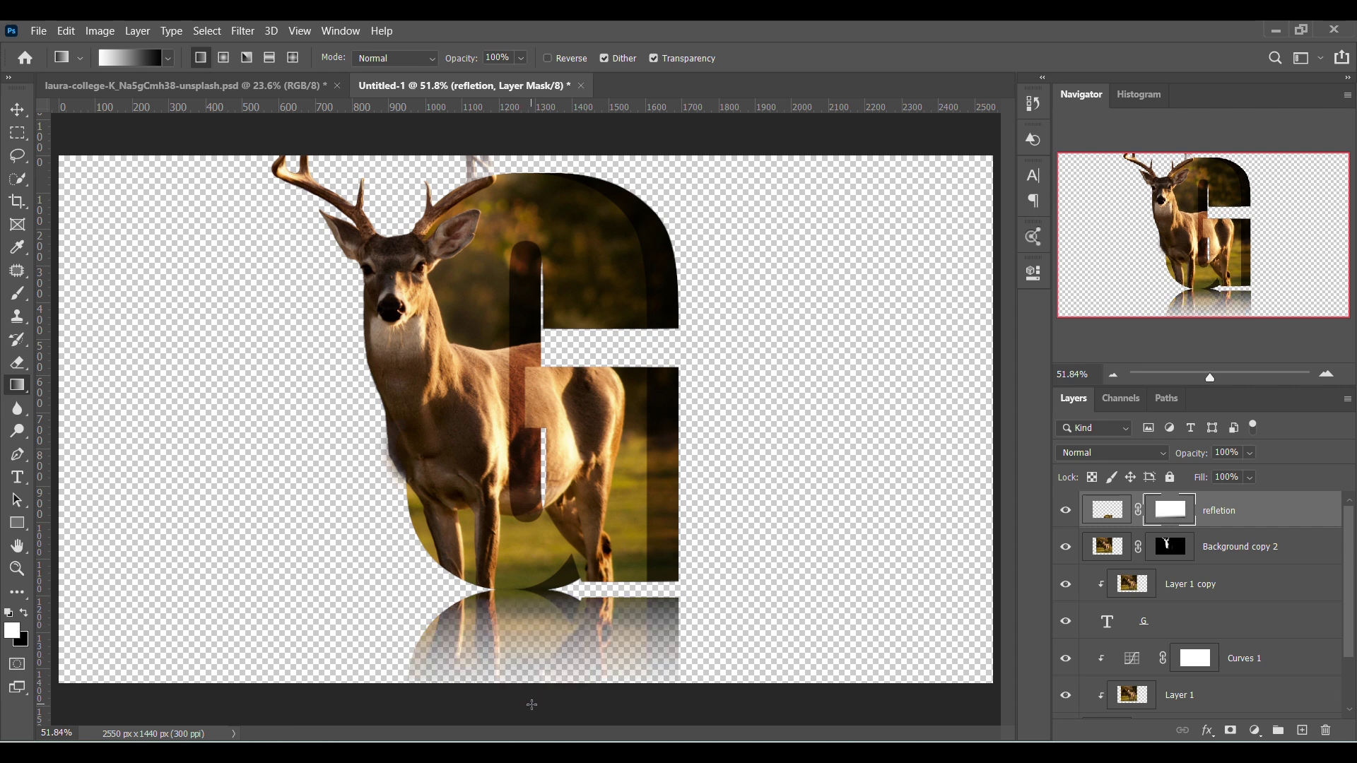
{"action": "key", "text": "ctrl+z"}
{"action": "left_click_drag", "start_coordinate": [523, 606], "coordinate": [527, 742]}
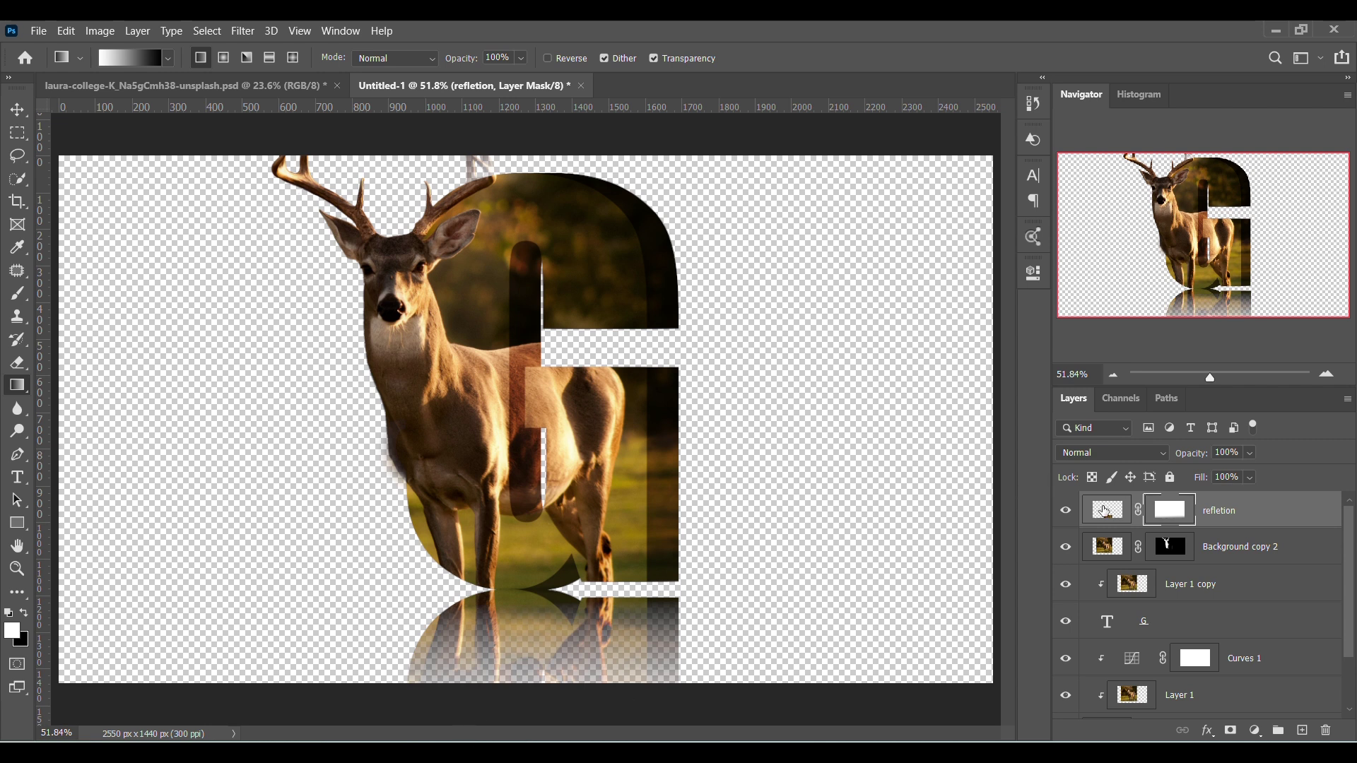
{"action": "left_click", "coordinate": [1107, 510]}
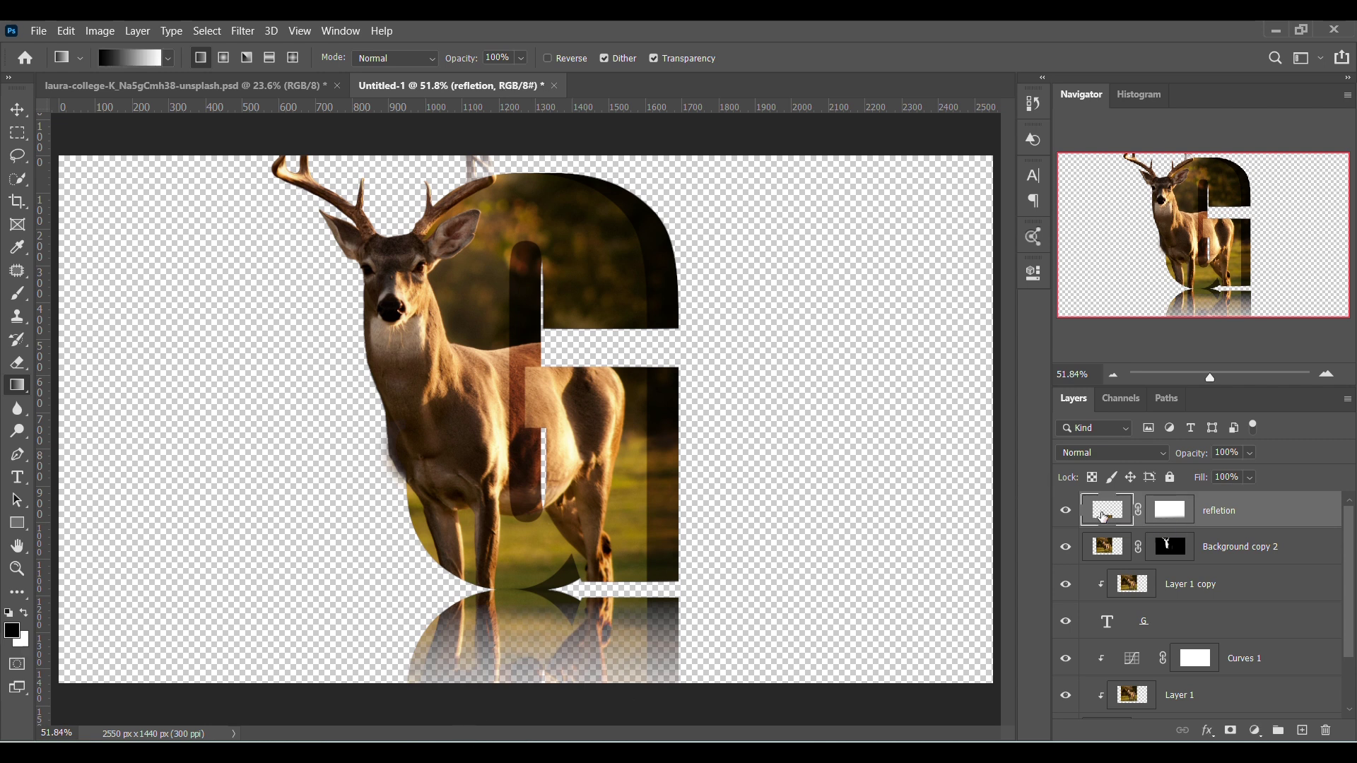
Apply a 4.0-pixel Gaussian Blur to the refletion layer's pixels
{"action": "left_click", "coordinate": [241, 32]}
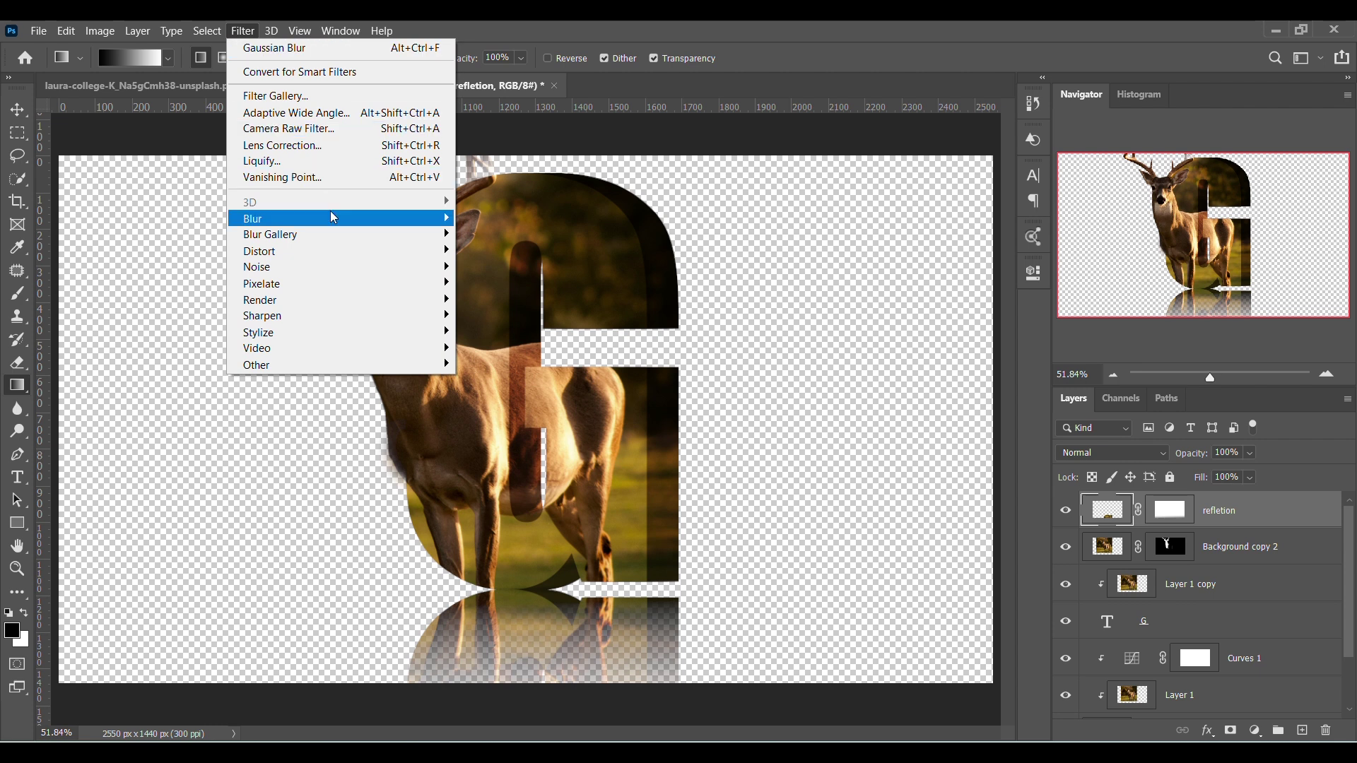
{"action": "mouse_move", "coordinate": [331, 218]}
{"action": "left_click", "coordinate": [537, 282]}
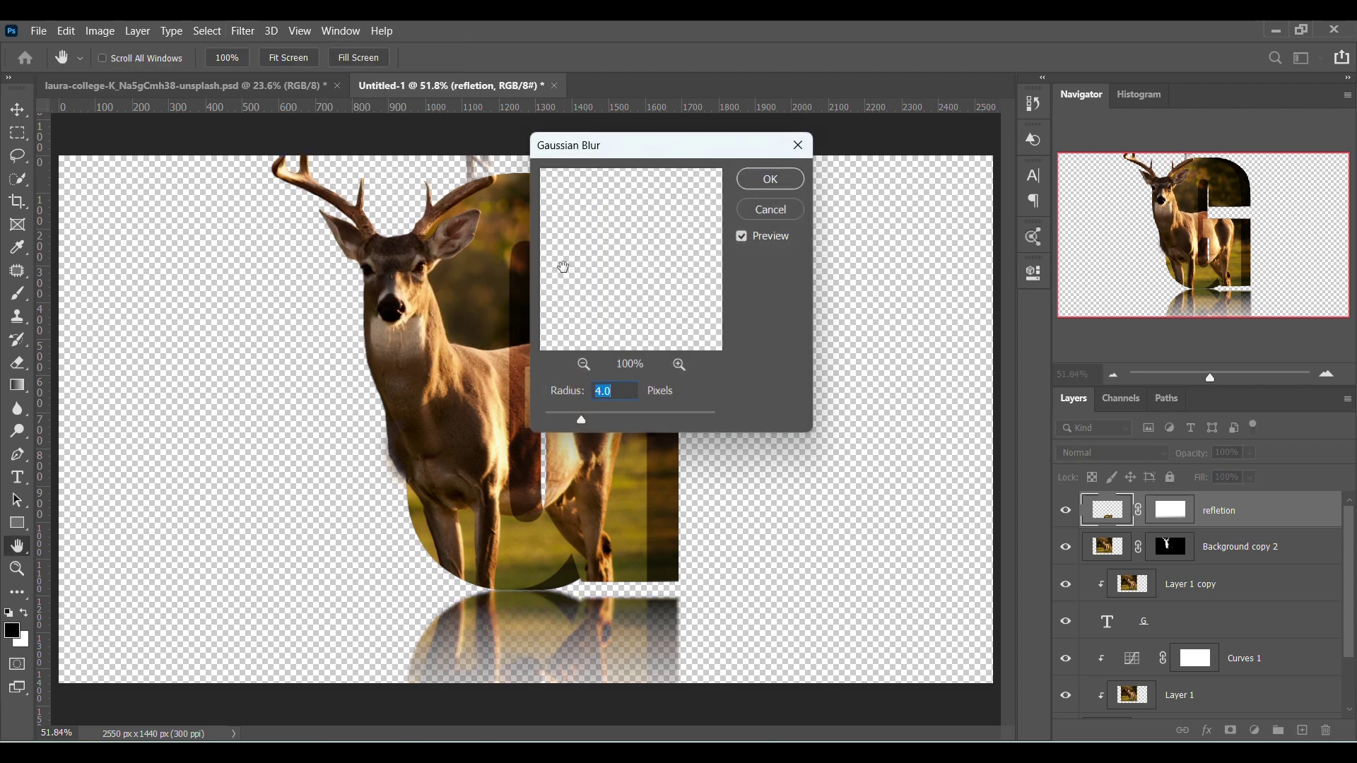
{"action": "left_click", "coordinate": [778, 178]}
{"action": "key", "text": "g"}
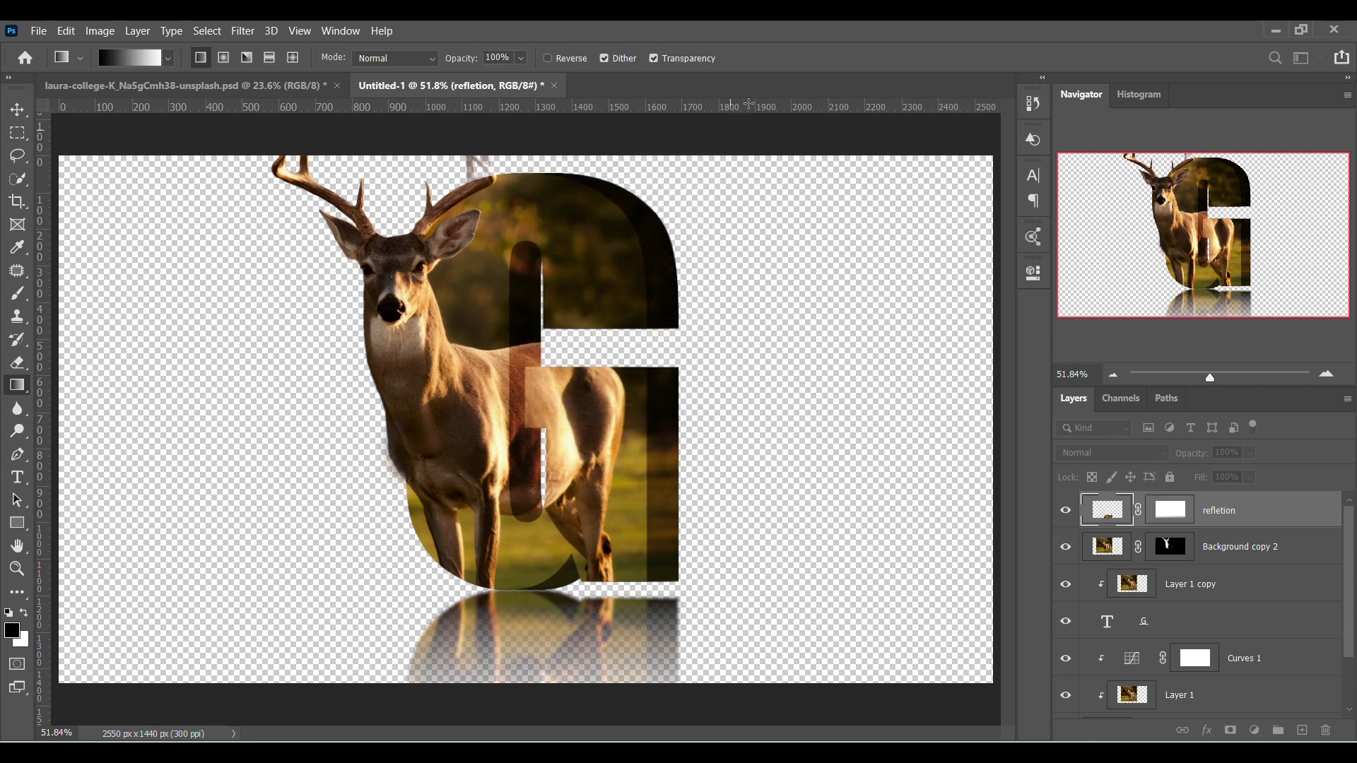
{"action": "scroll", "coordinate": [1205, 613], "scroll_direction": "down", "scroll_amount": 2}
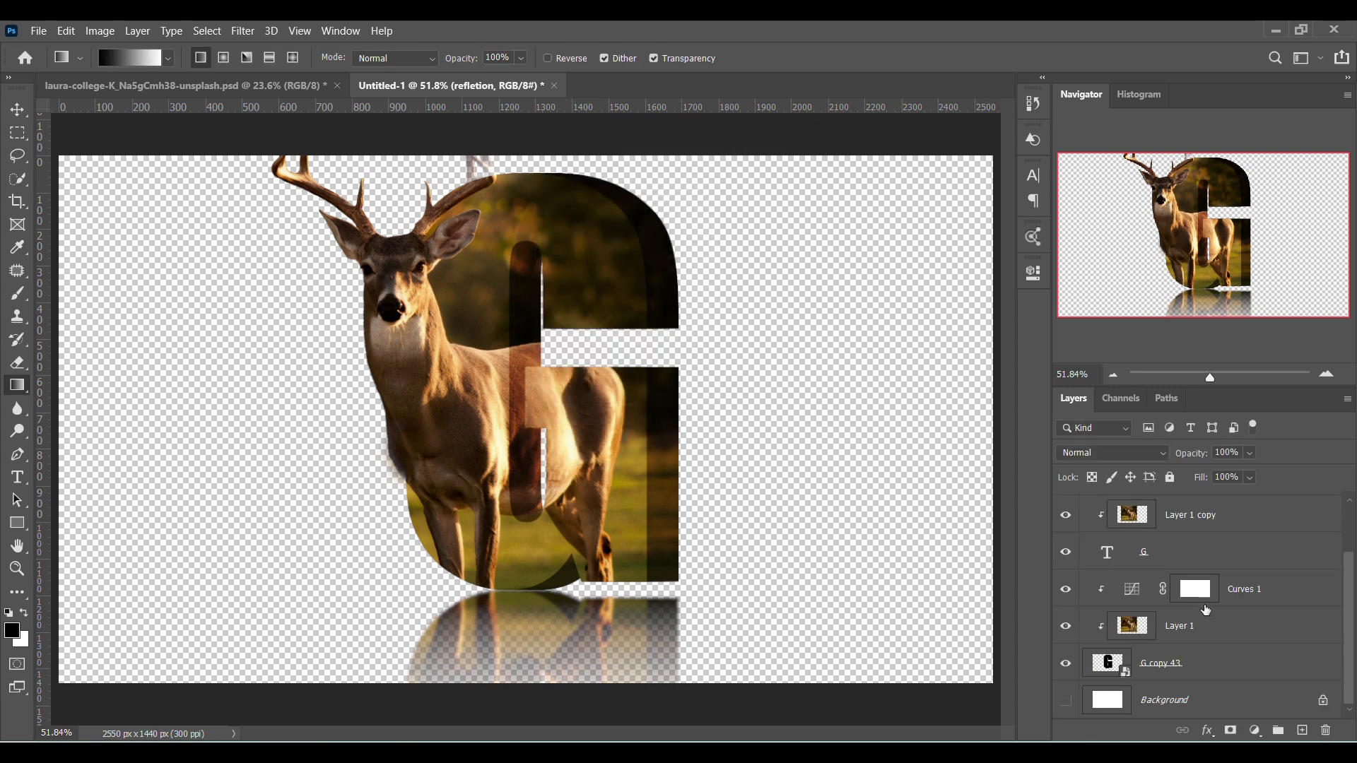
Add a Gradient fill layer above Background and set its starting stop to olive 826818 sampled from the photo
{"action": "left_click", "coordinate": [1214, 705]}
{"action": "left_click", "coordinate": [1256, 730]}
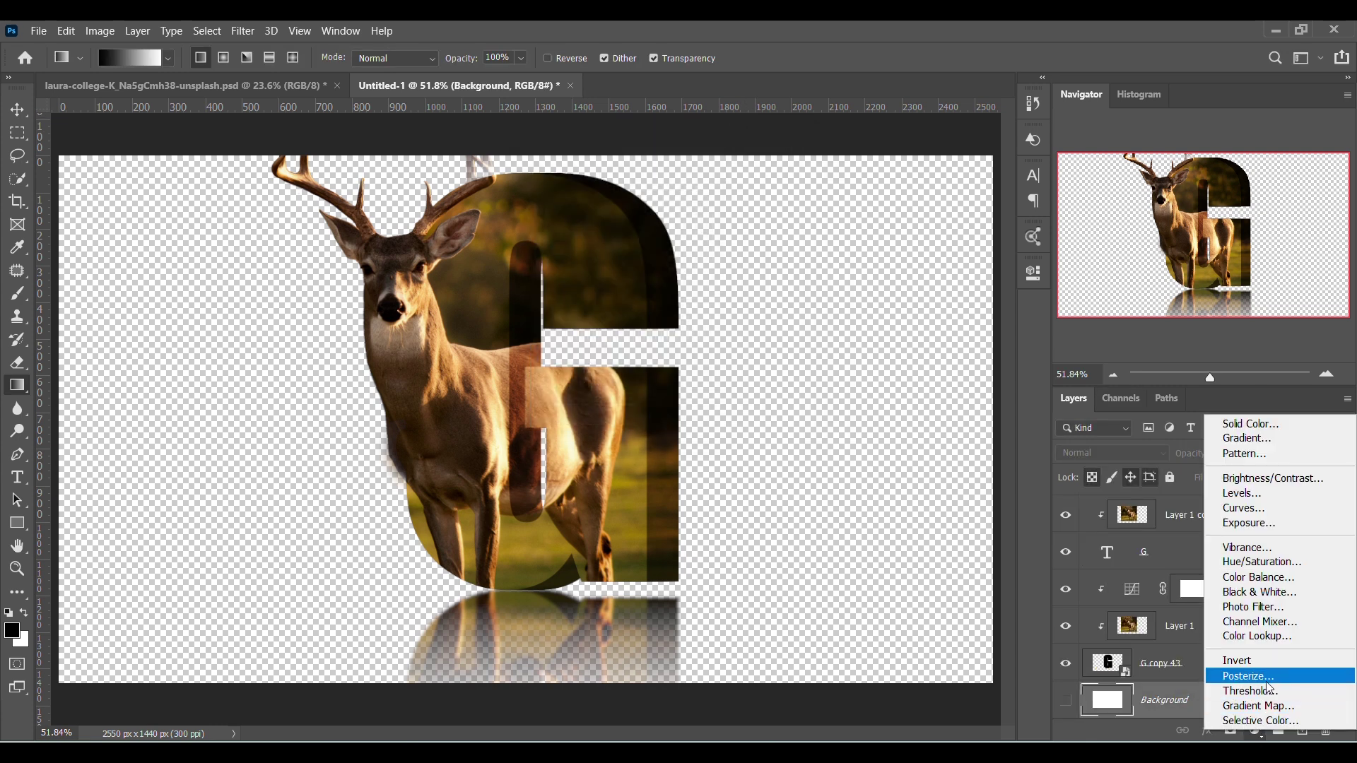
{"action": "left_click", "coordinate": [1267, 439]}
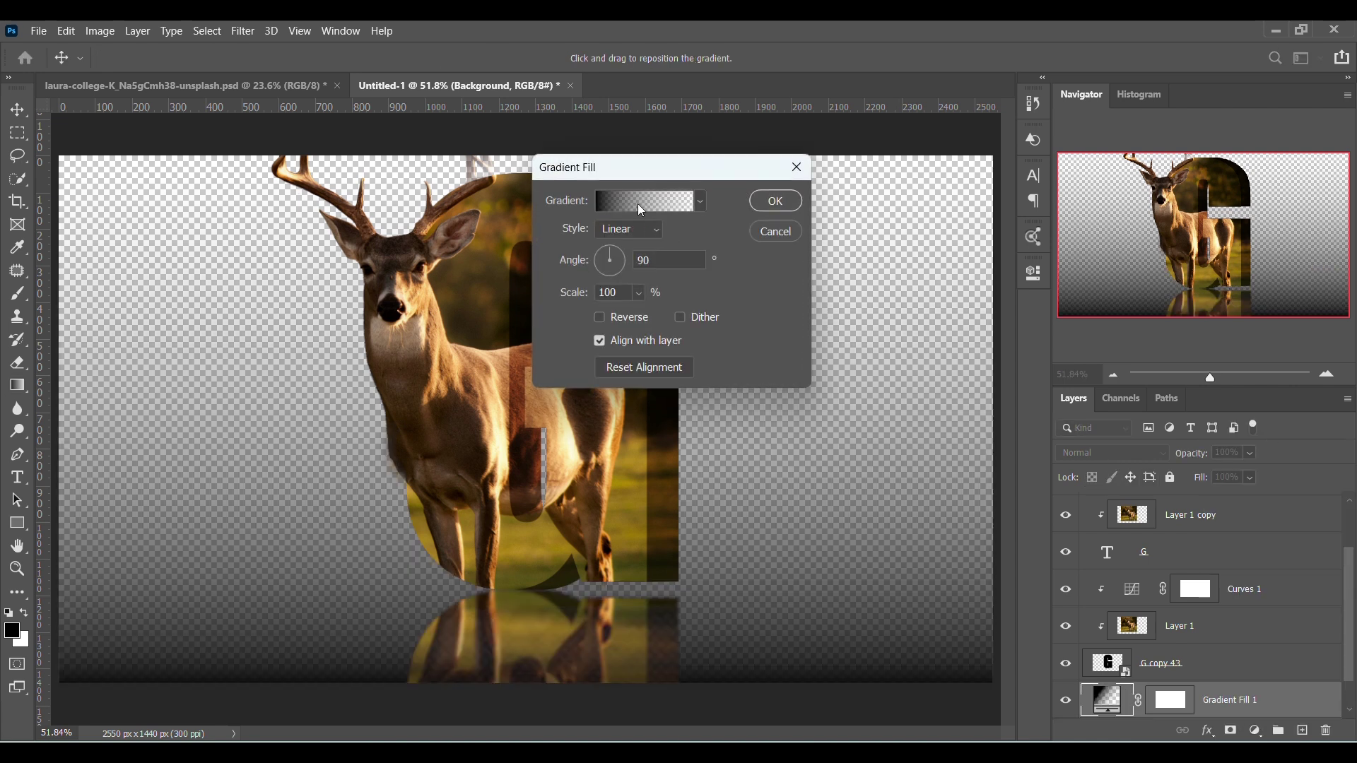
{"action": "left_click", "coordinate": [639, 204]}
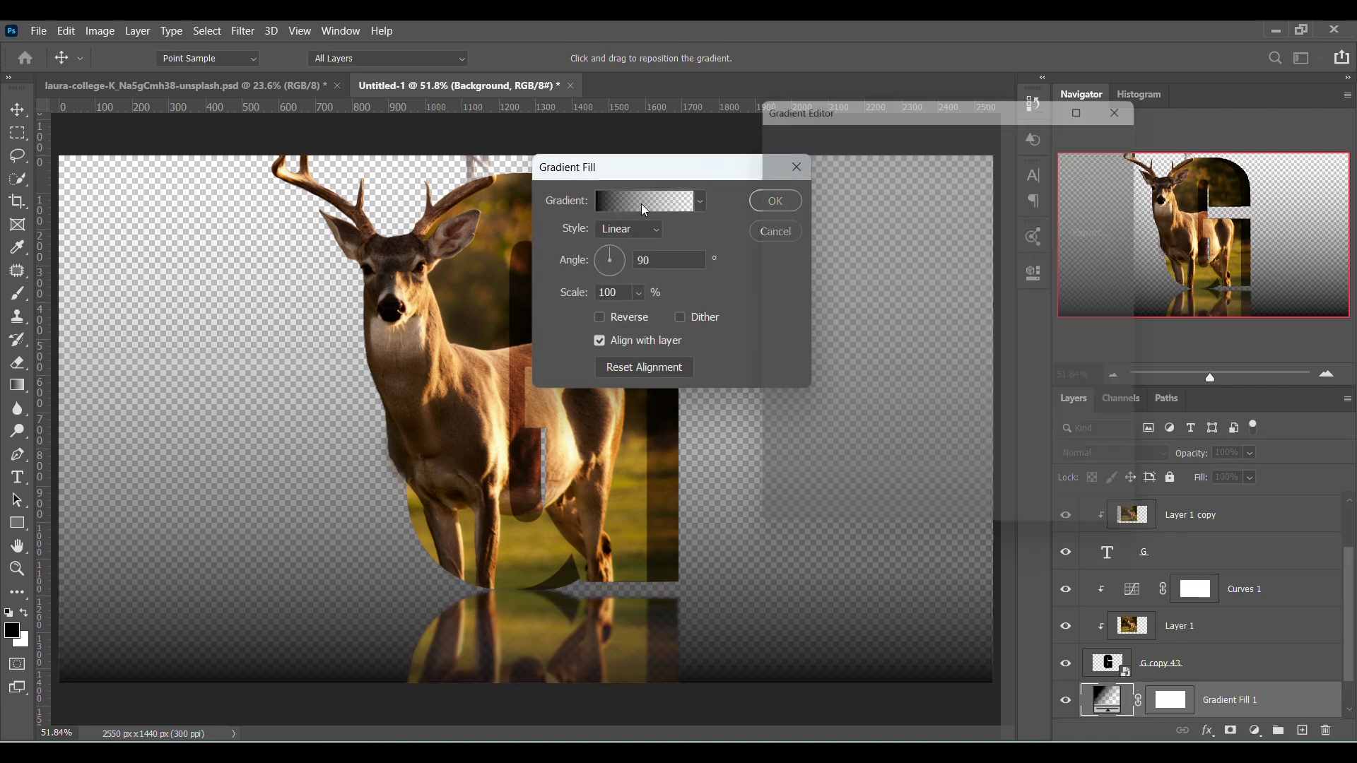
{"action": "left_click", "coordinate": [777, 423]}
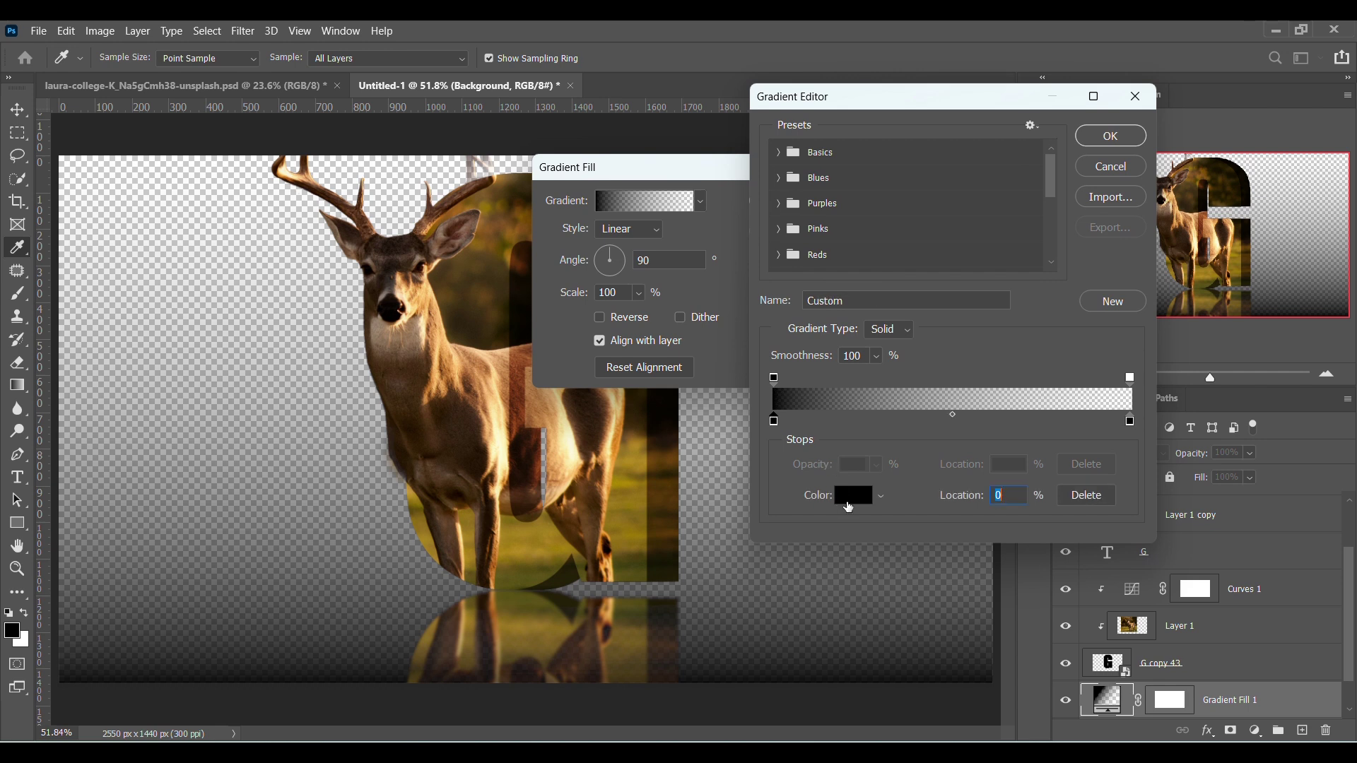
{"action": "left_click", "coordinate": [851, 507]}
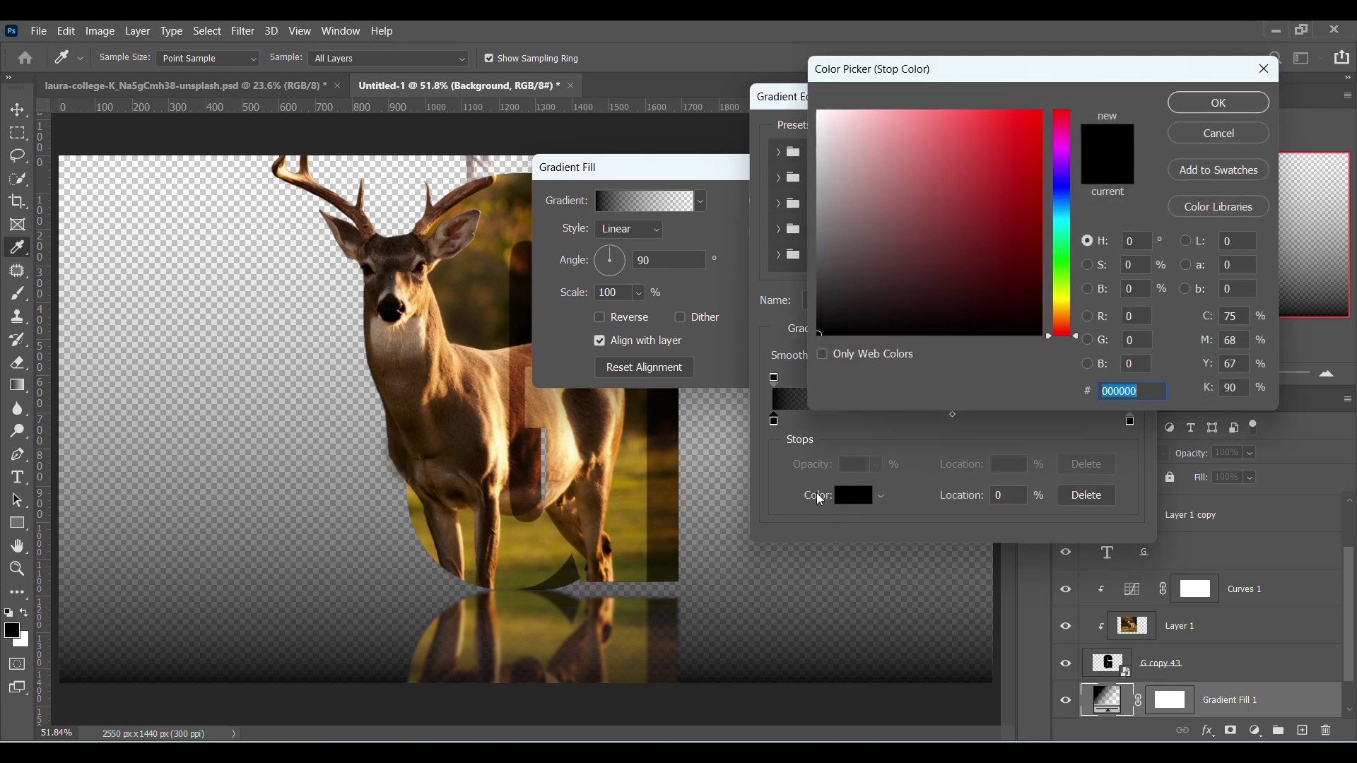
{"action": "left_click", "coordinate": [519, 559]}
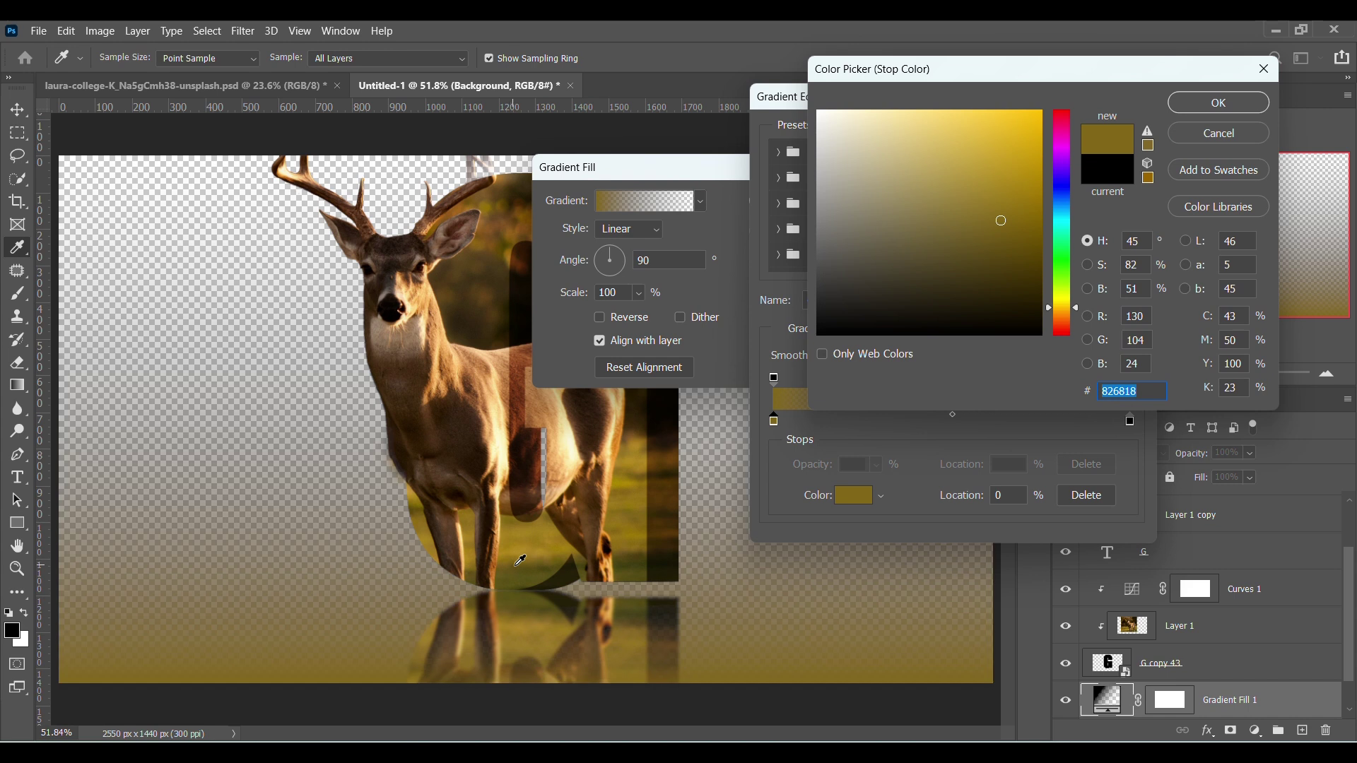
{"action": "left_click", "coordinate": [1219, 103]}
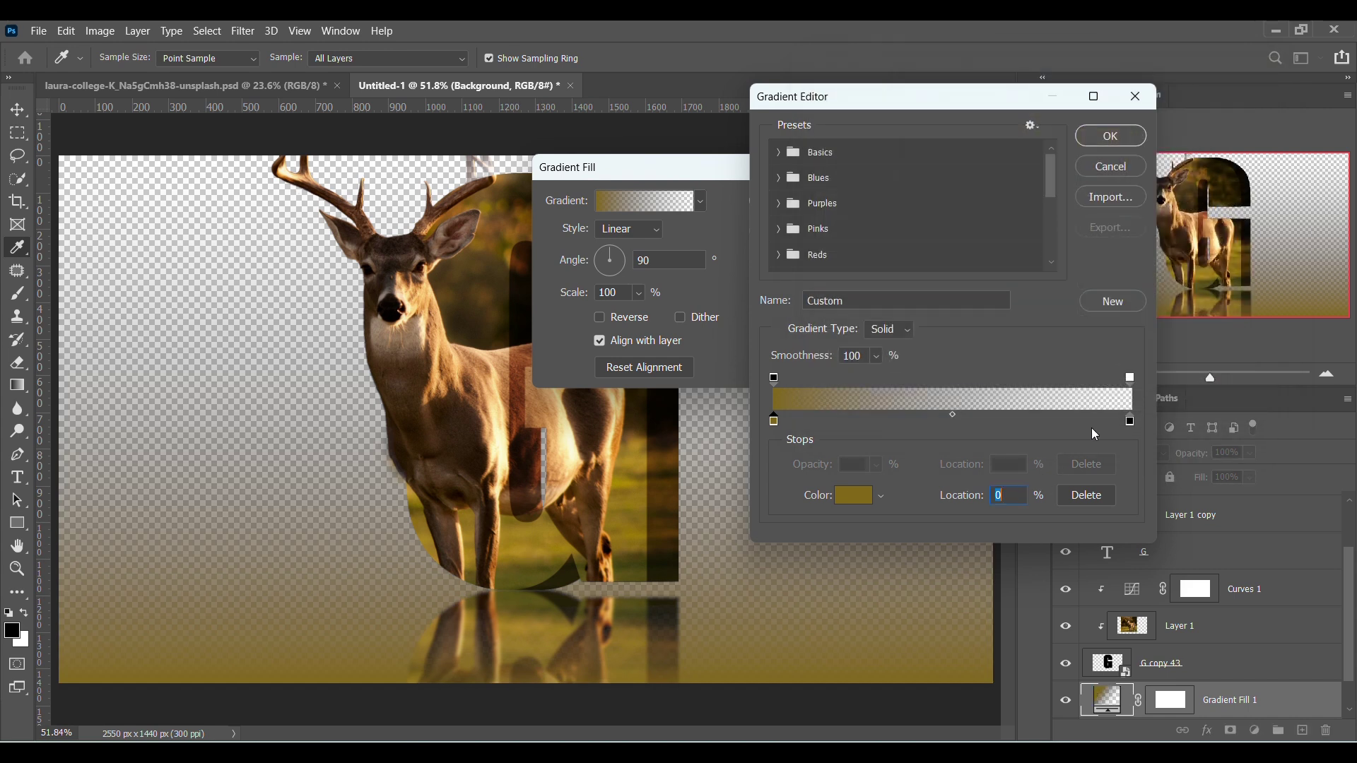
Set the gradient's ending stop to olive 916f05 and its ending opacity stop to 100%
{"action": "left_click", "coordinate": [1131, 422]}
{"action": "left_click", "coordinate": [854, 497]}
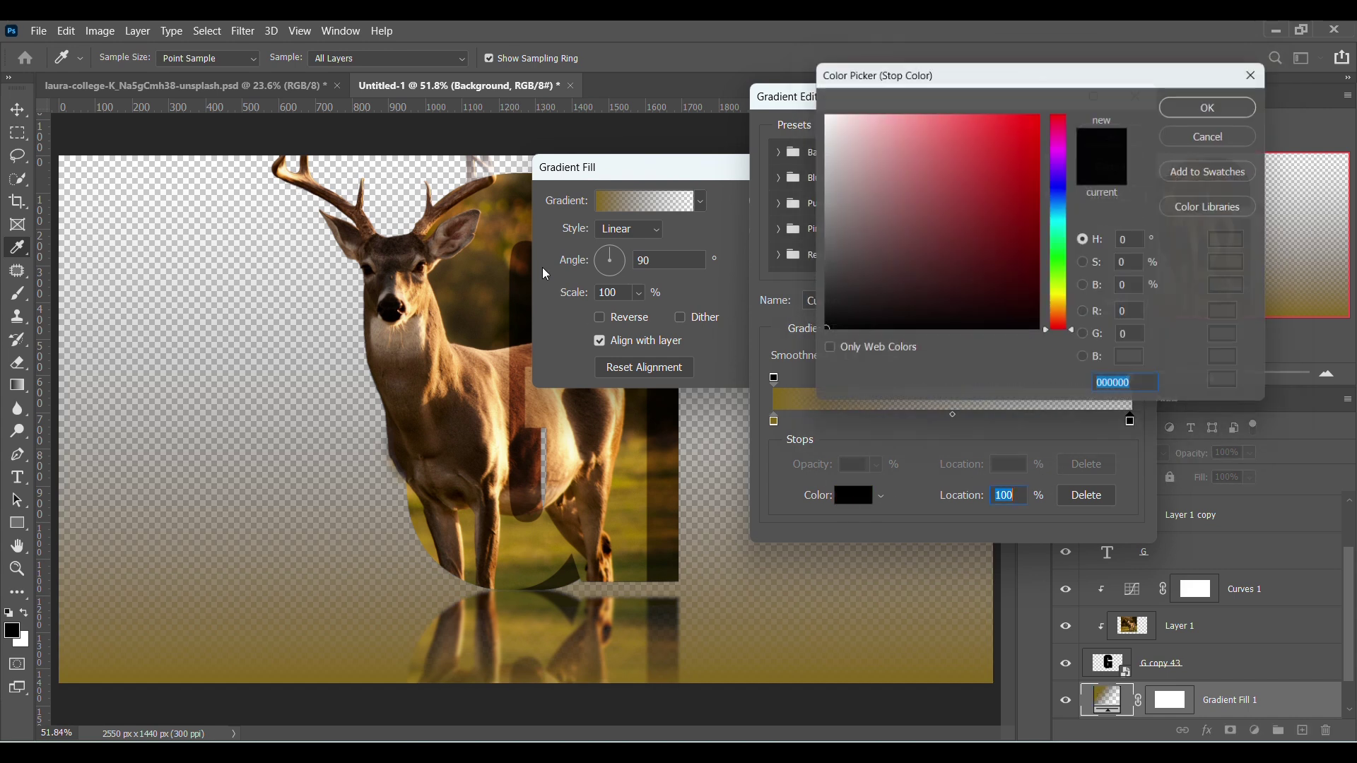
{"action": "left_click", "coordinate": [491, 206]}
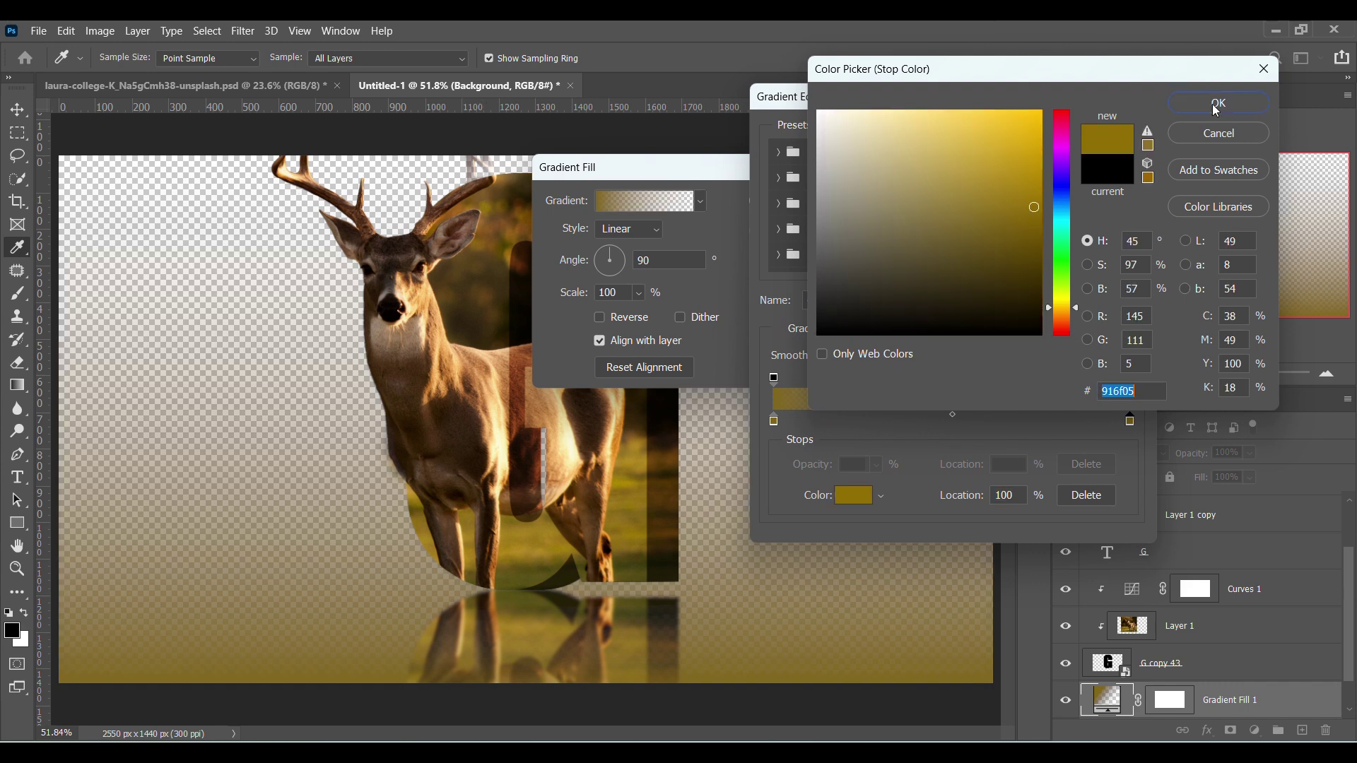
{"action": "left_click", "coordinate": [1217, 106]}
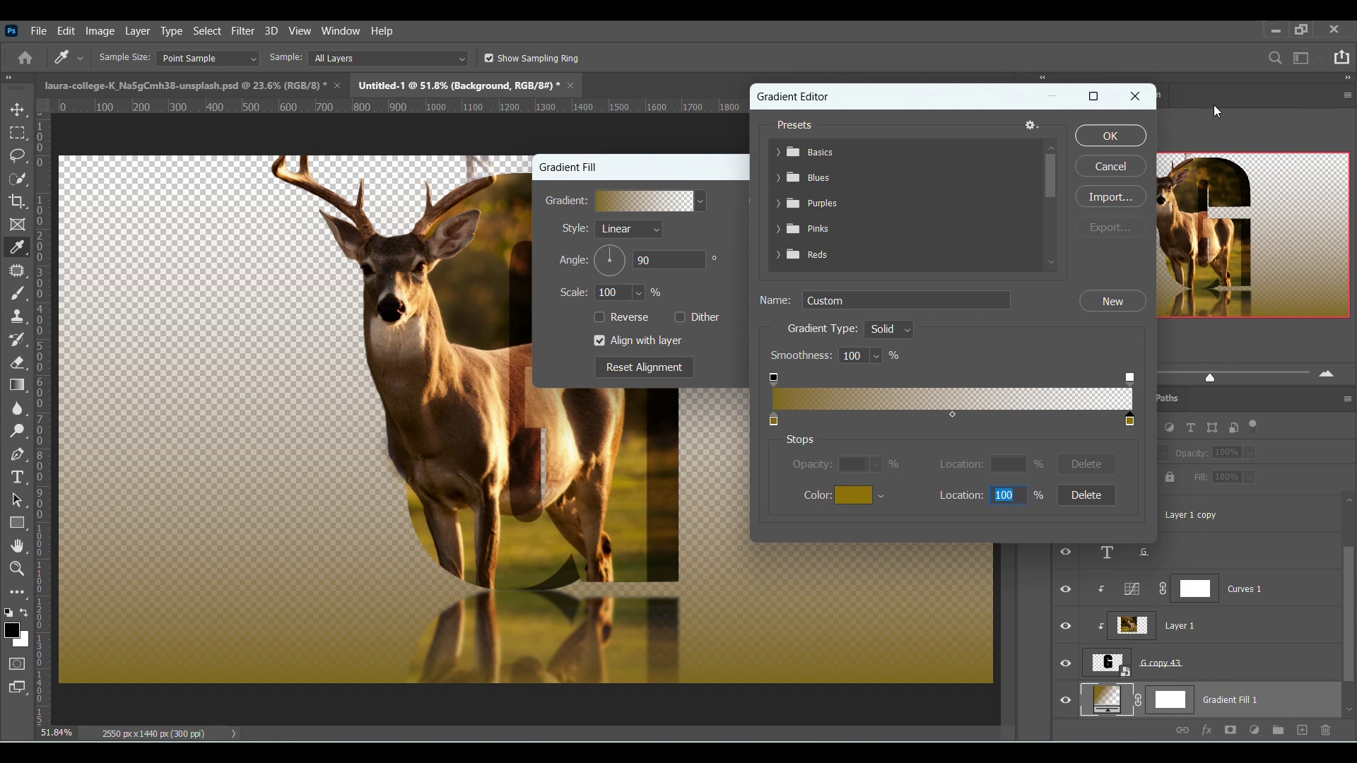
{"action": "left_click", "coordinate": [1130, 379]}
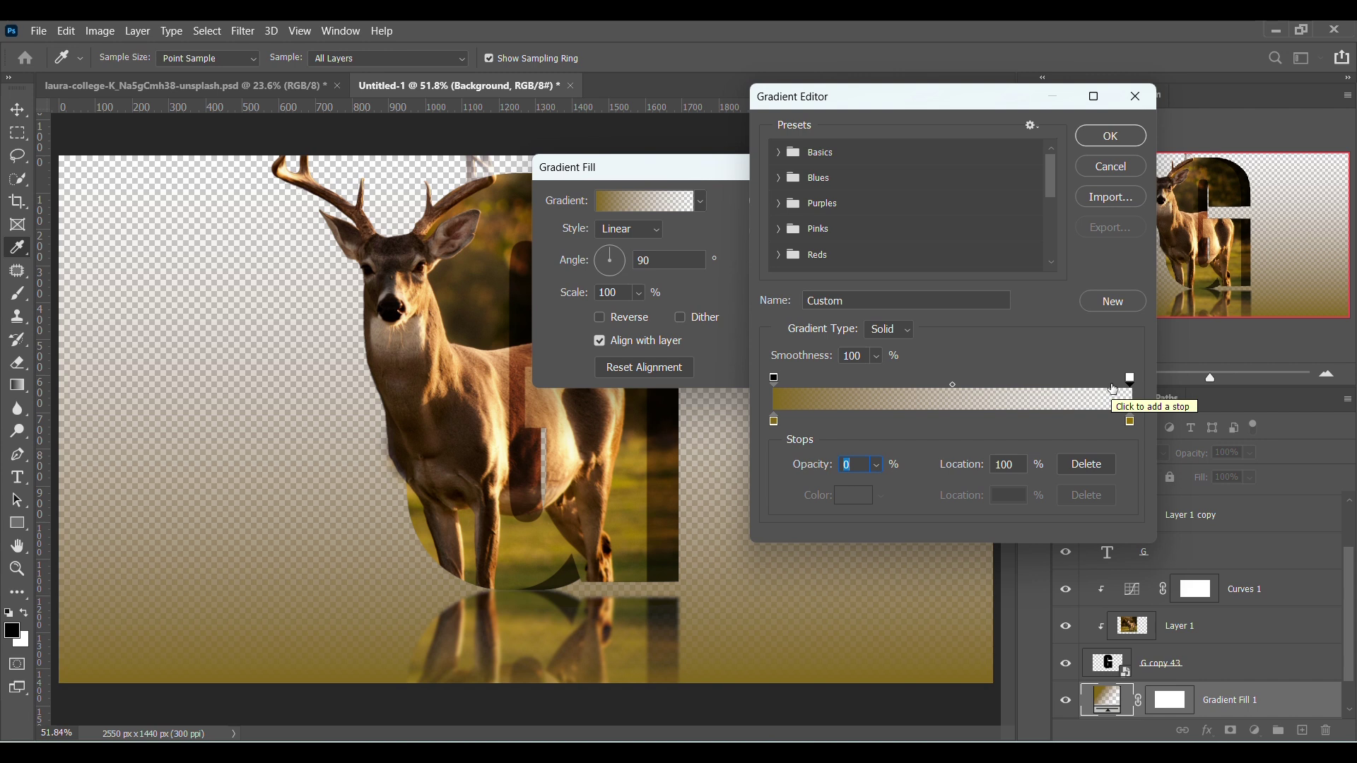
{"action": "type", "text": "1"}
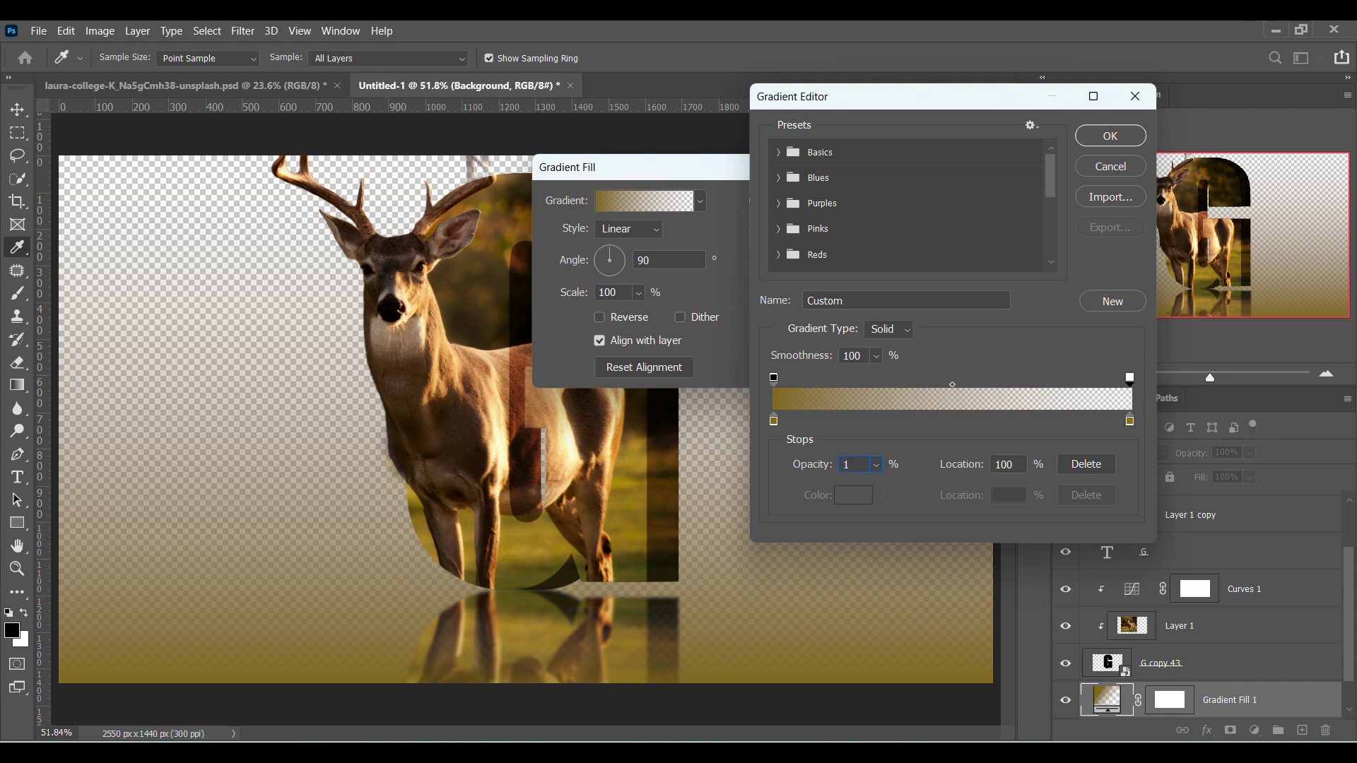
{"action": "type", "text": "00"}
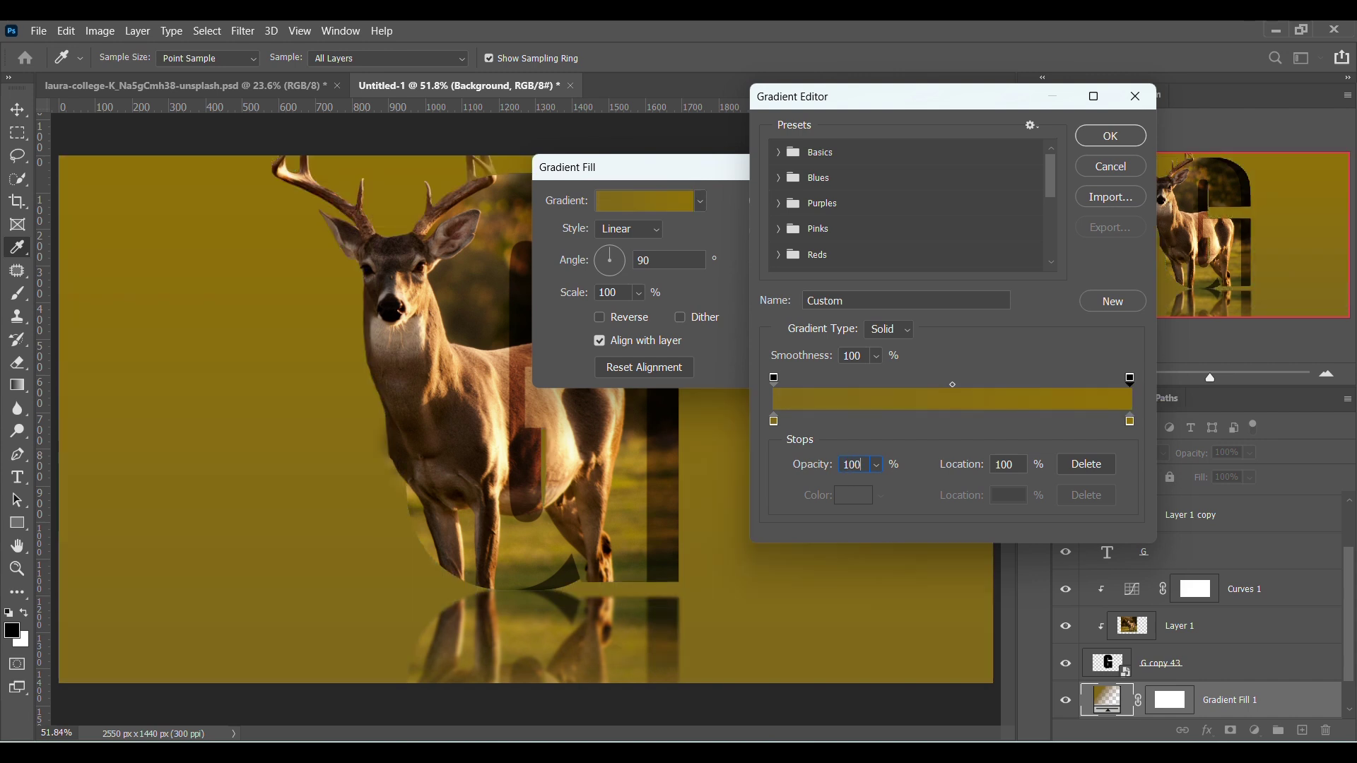
{"action": "key", "text": "Return"}
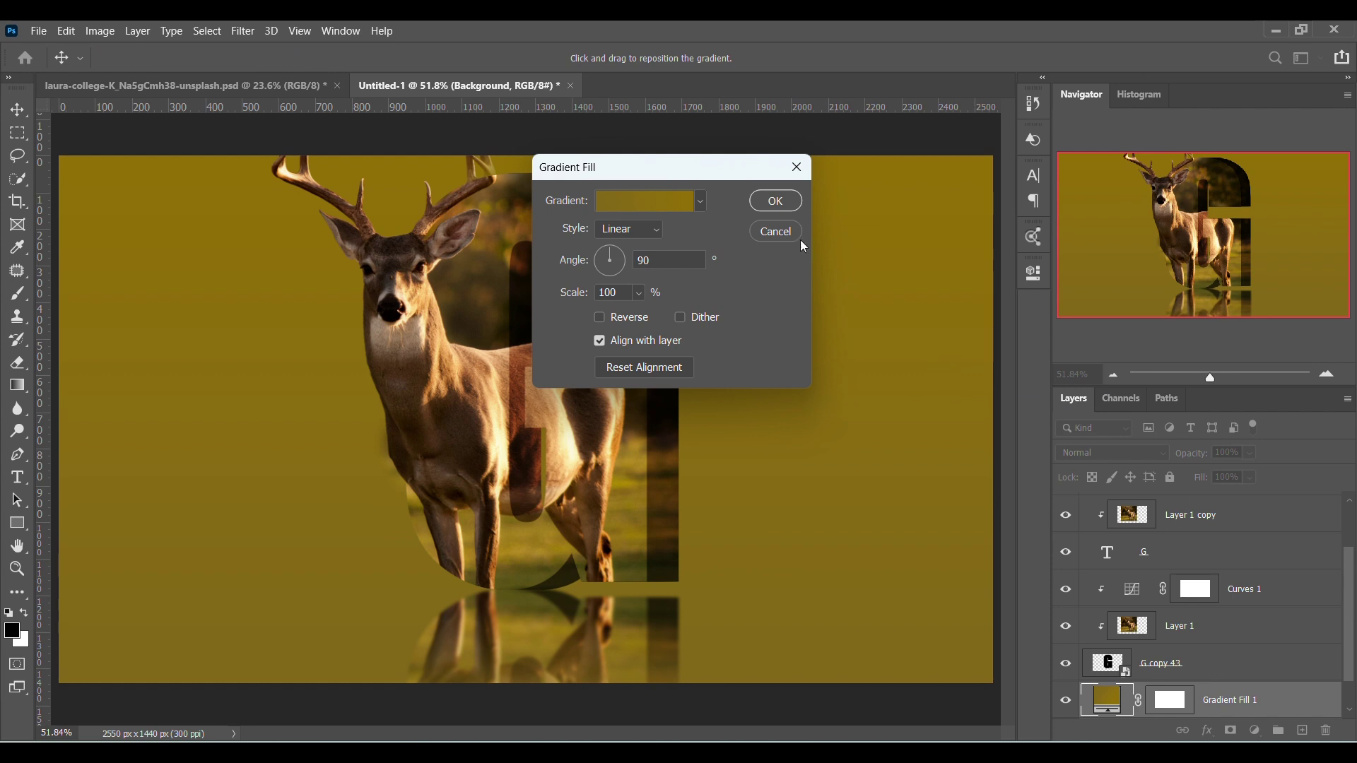
Reopen Gradient Fill 1 and change its starting stop to tan a27d1f, confirming both dialogs
{"action": "left_click", "coordinate": [776, 201]}
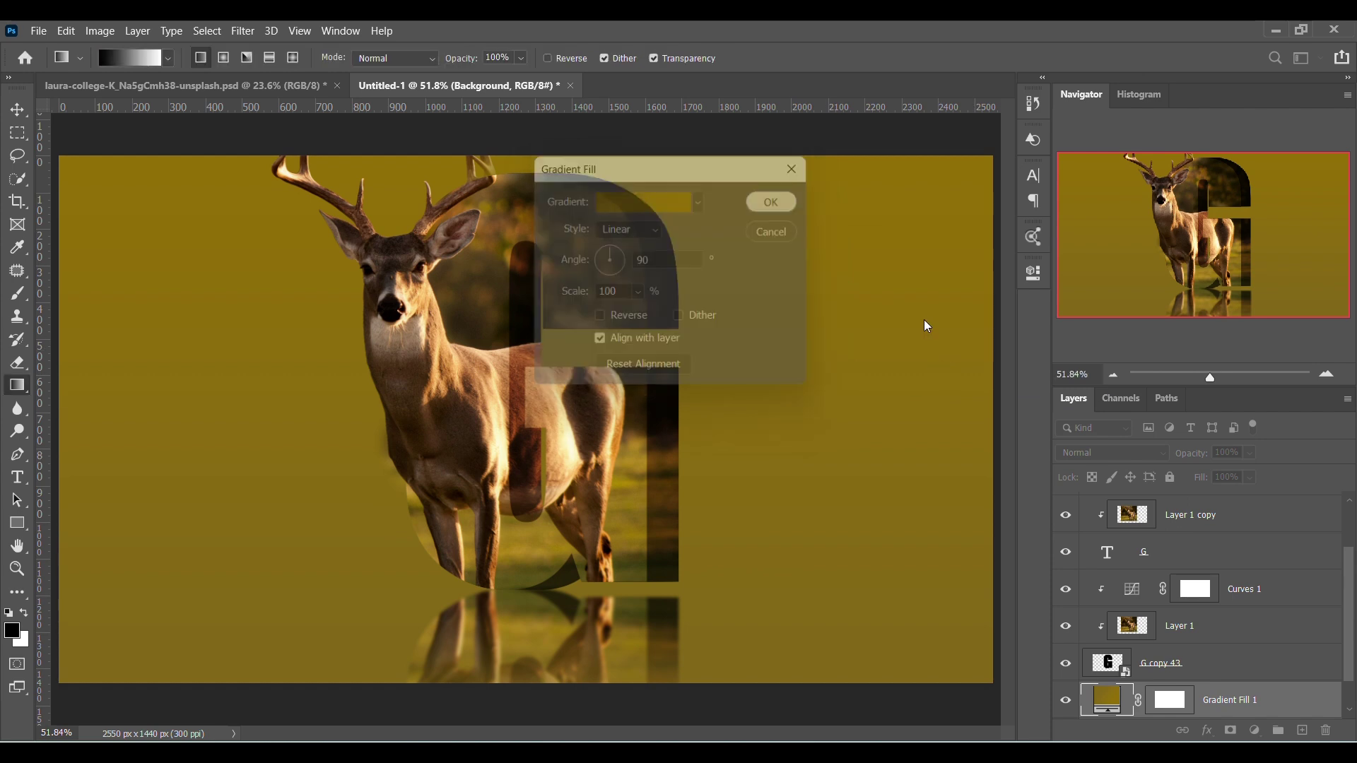
{"action": "double_click", "coordinate": [1107, 699]}
{"action": "left_click", "coordinate": [653, 210]}
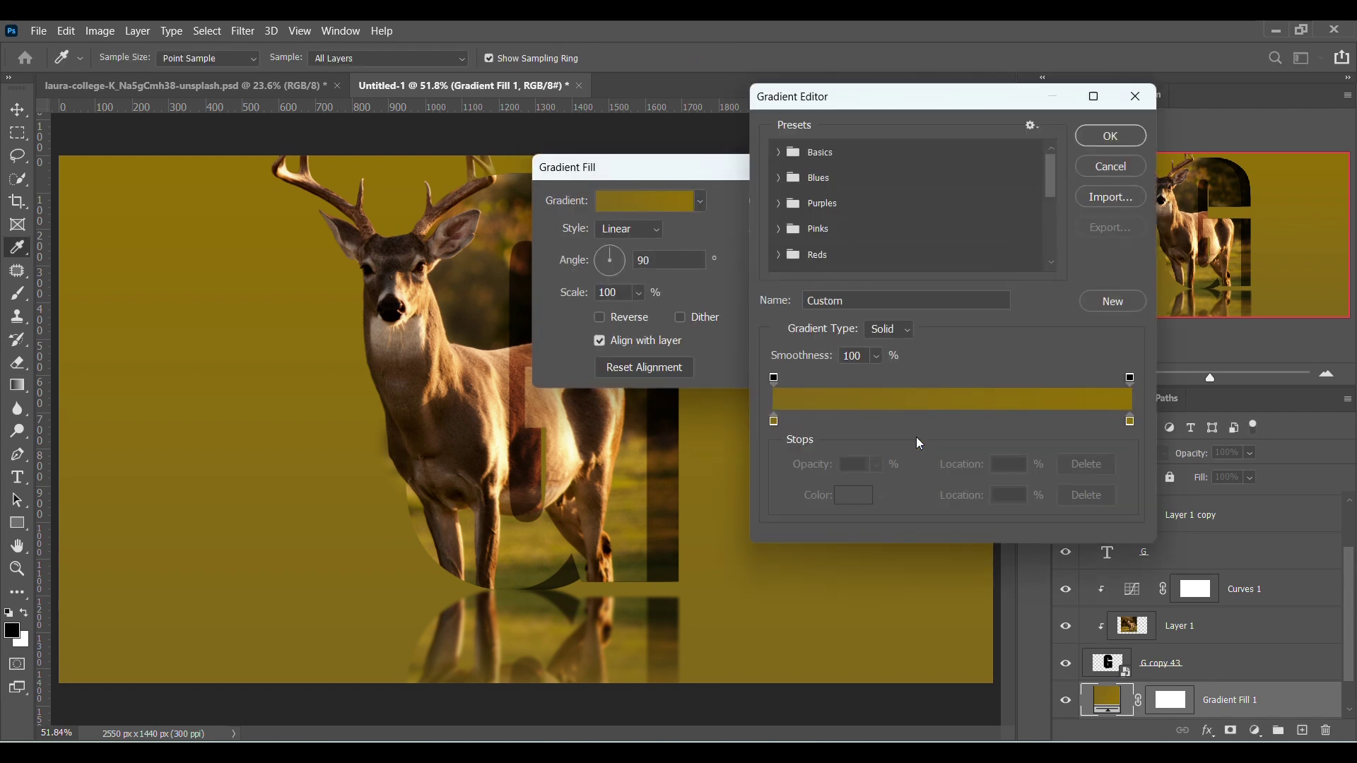
{"action": "double_click", "coordinate": [1131, 424]}
{"action": "left_click", "coordinate": [1210, 98]}
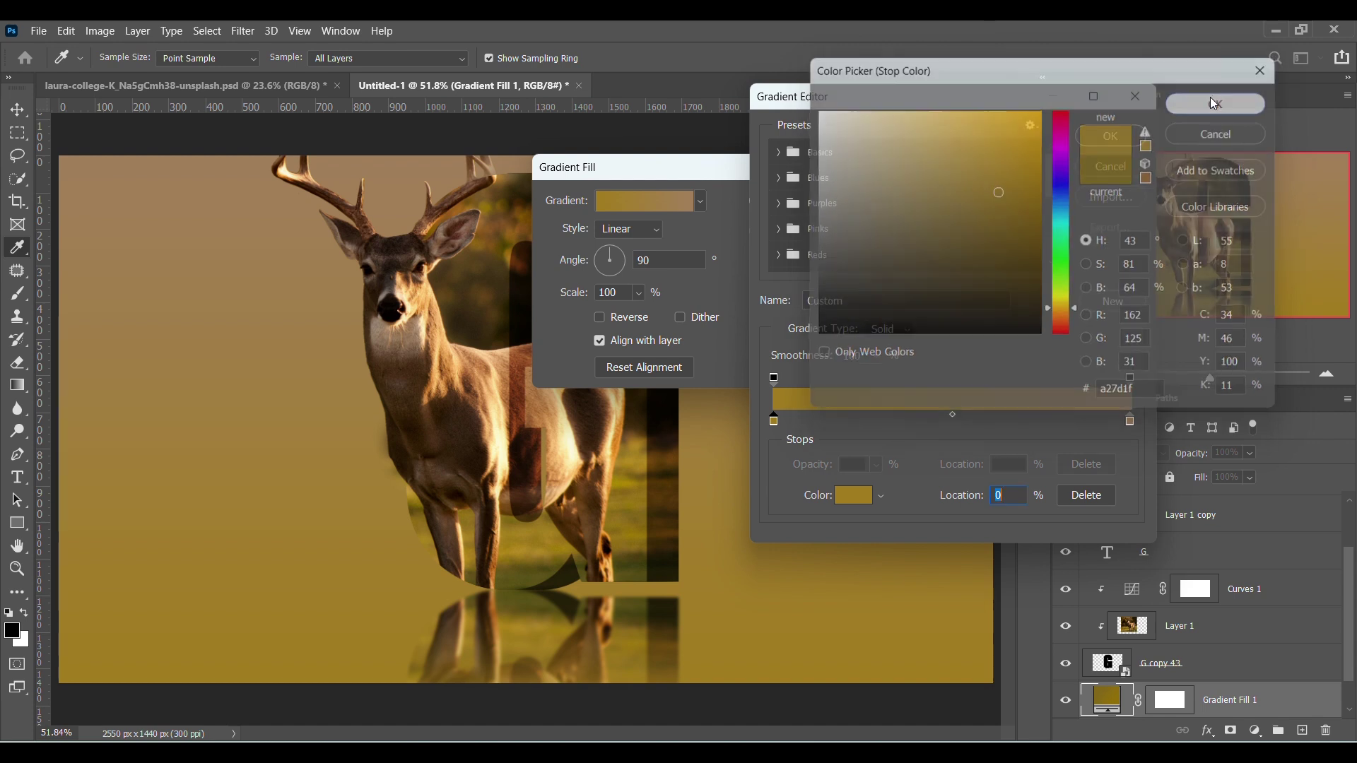
{"action": "left_click", "coordinate": [1111, 135]}
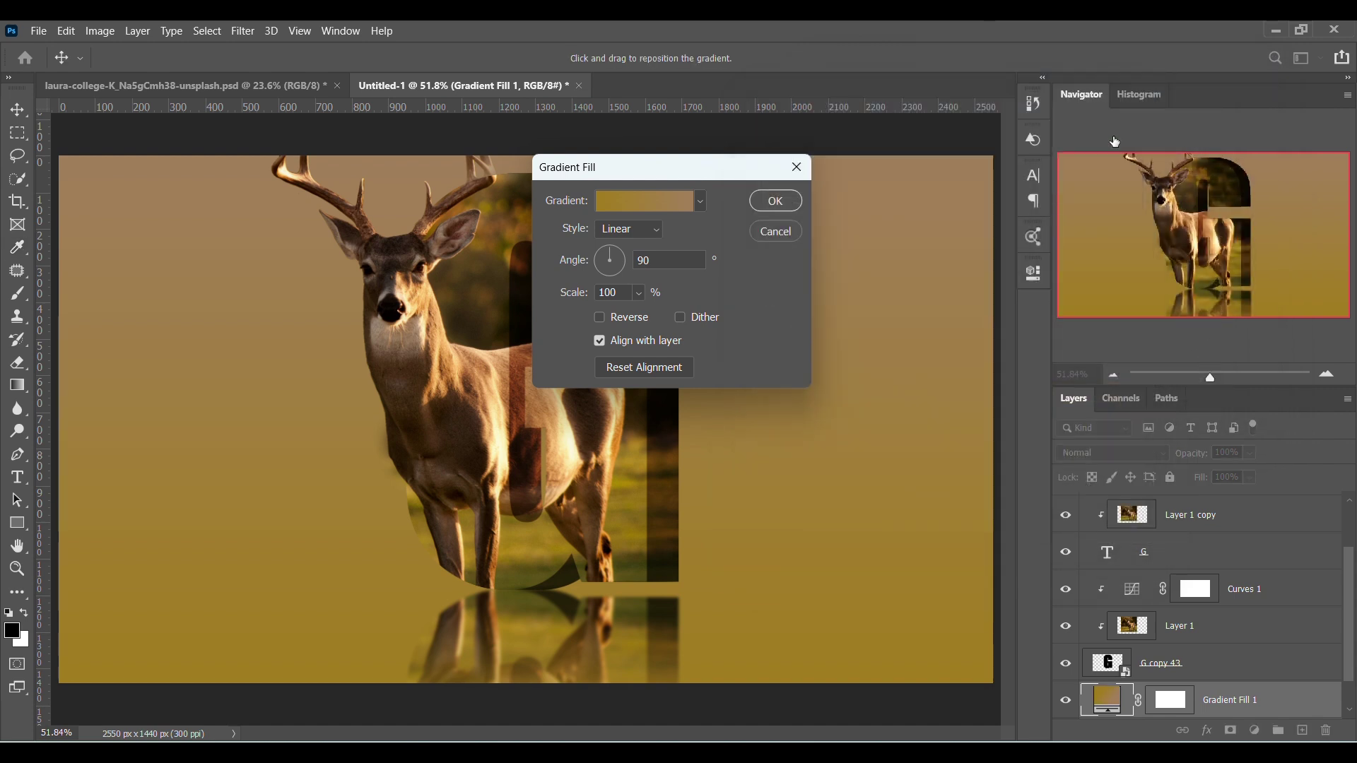
{"action": "left_click", "coordinate": [789, 201]}
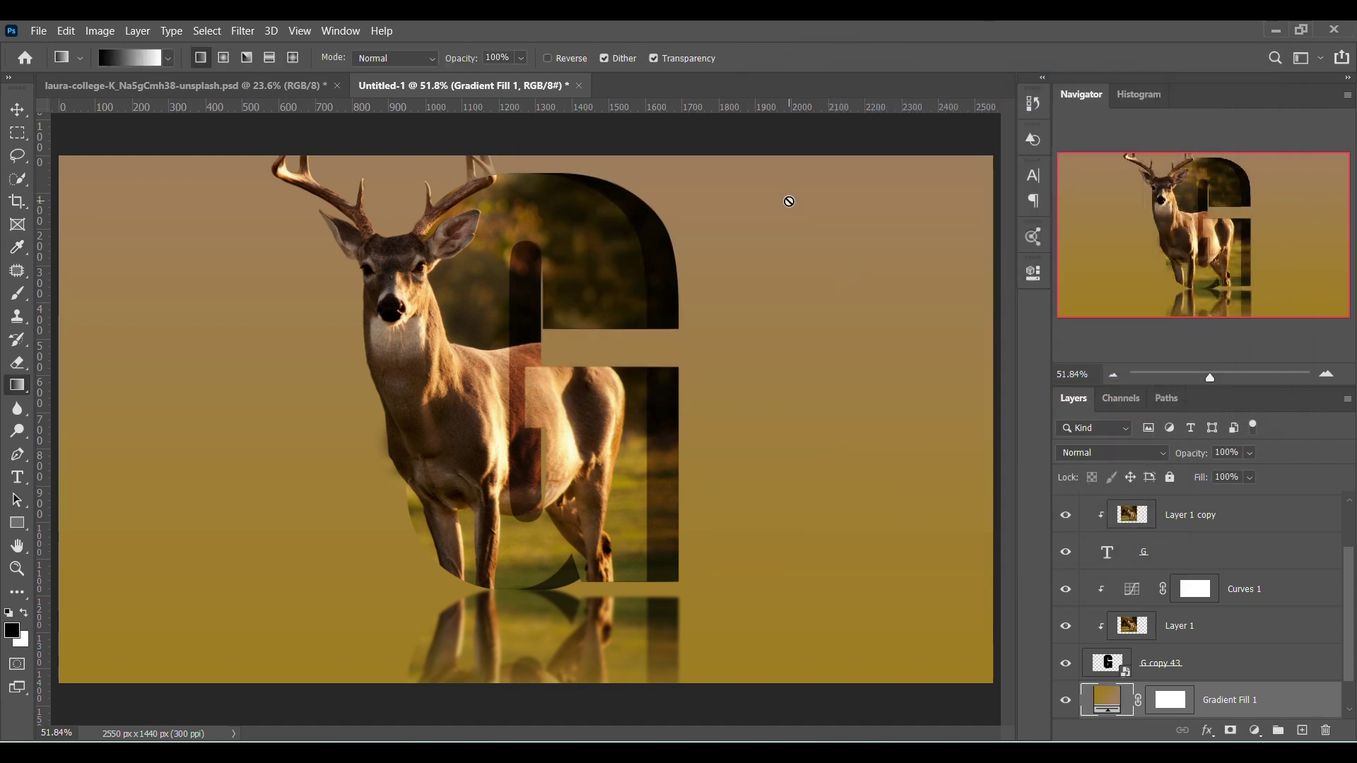